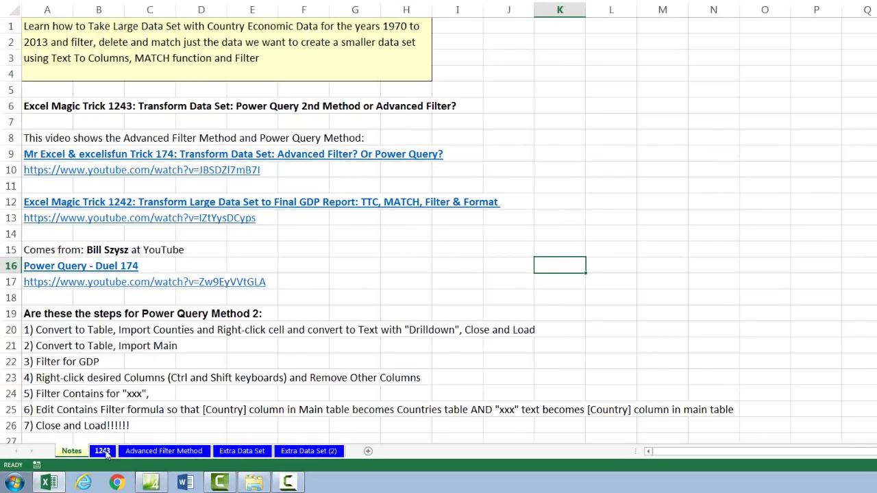
- Review the steps on the Notes sheet, then go to the 1243 sheet with the country GDP data
left_click(84, 457)
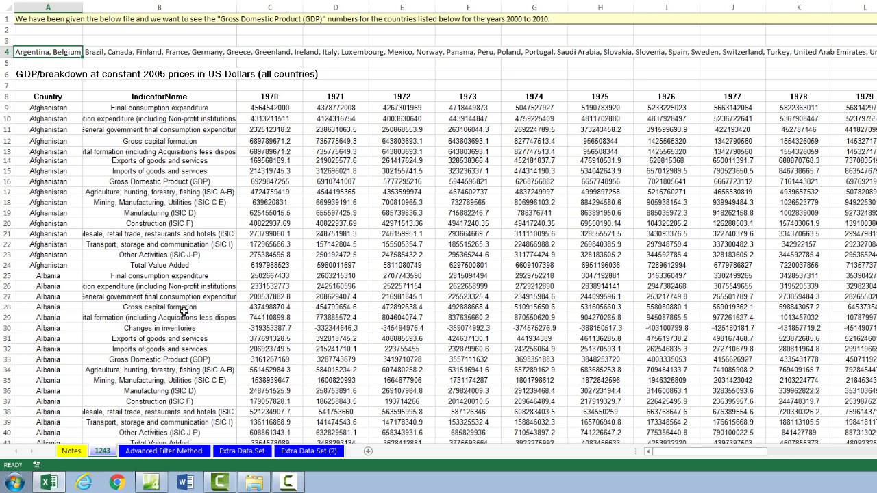
left_click(72, 452)
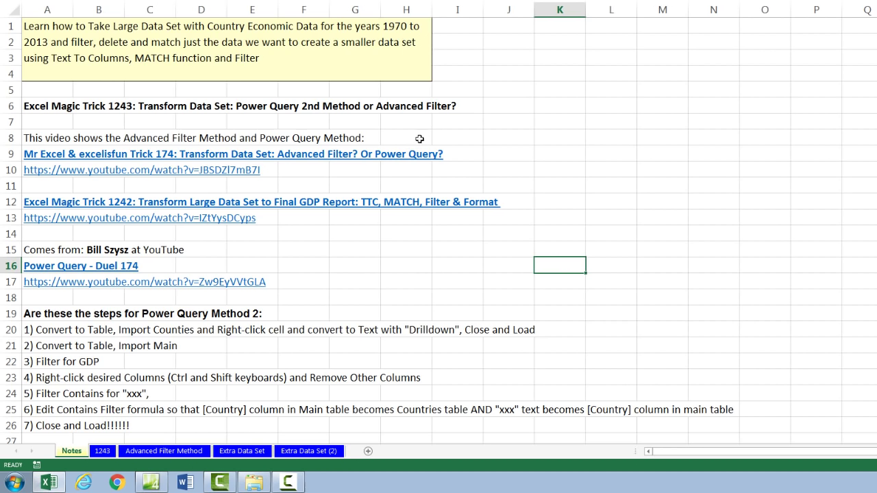
scroll(347, 293, "down", 4)
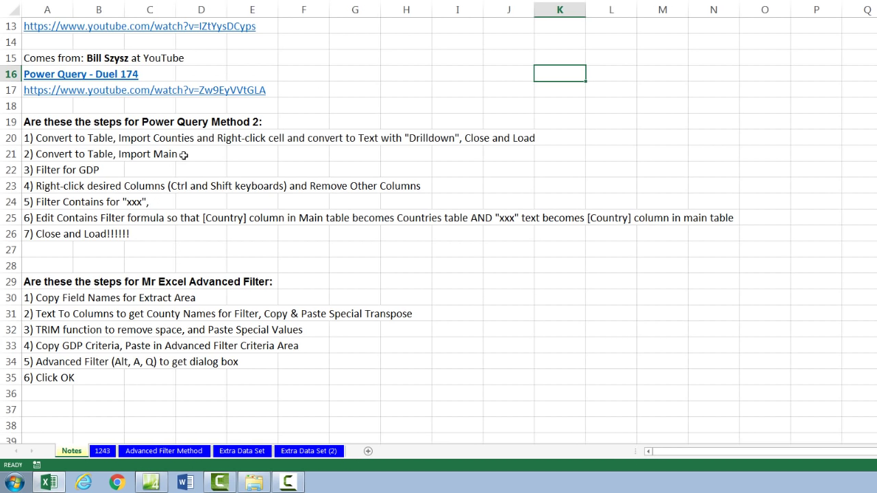
scroll(211, 165, "up", 4)
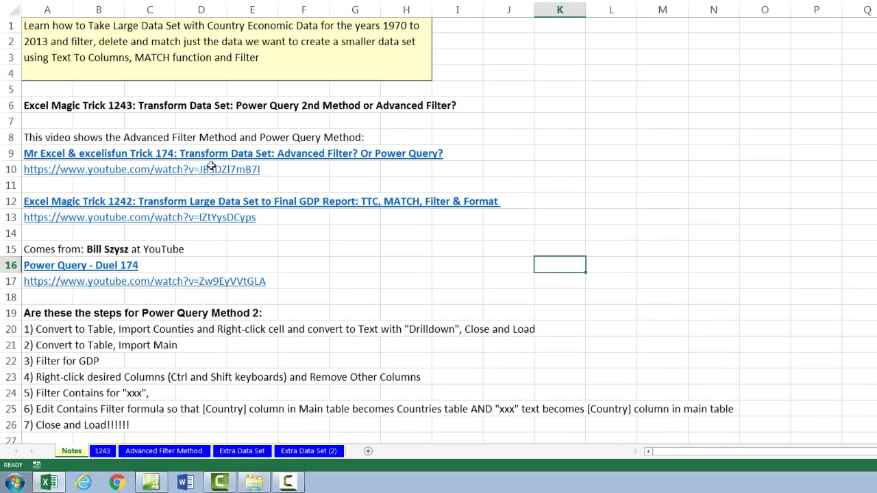
left_click(103, 452)
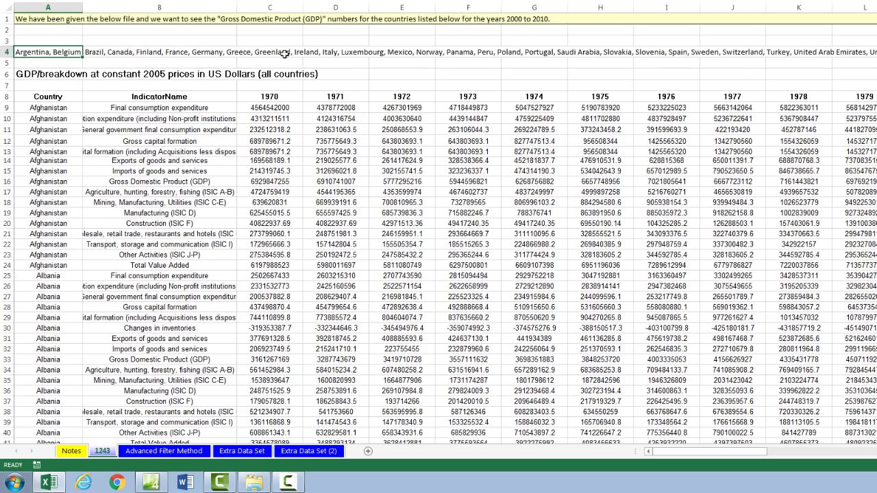
left_click(59, 109)
key("ctrl+Down")
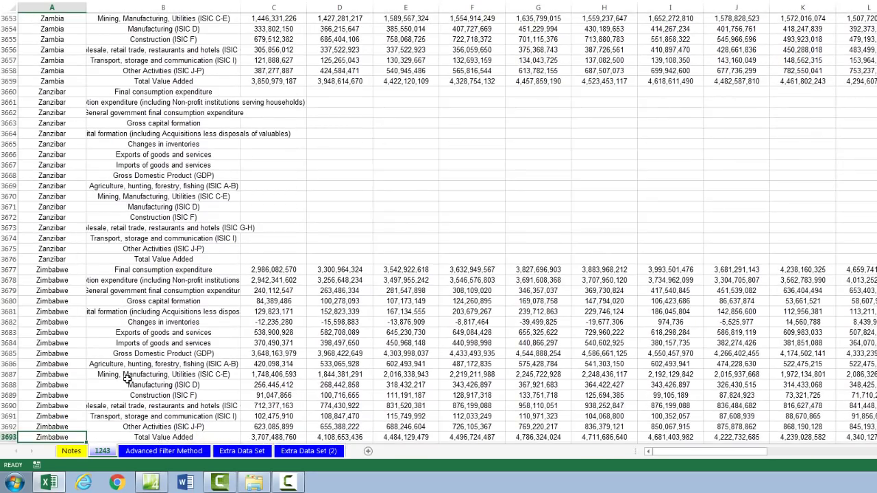
key("ctrl+Up")
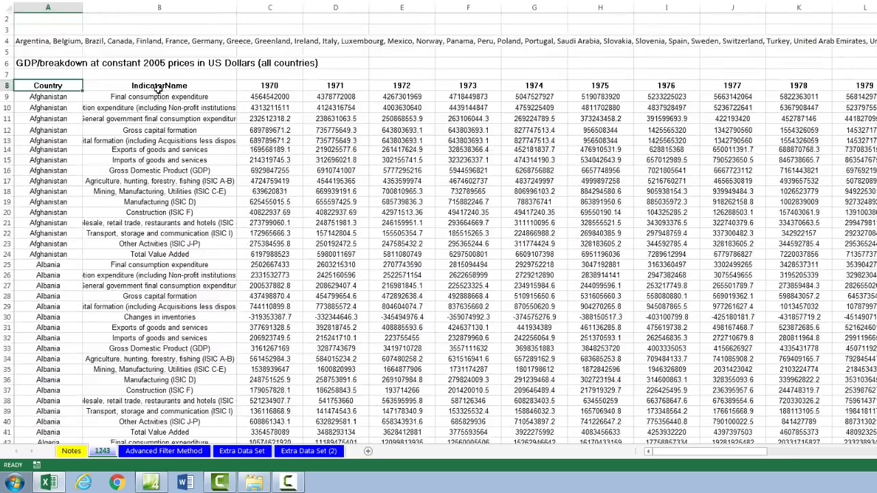
left_click_drag(158, 97, 183, 251)
left_click(207, 171)
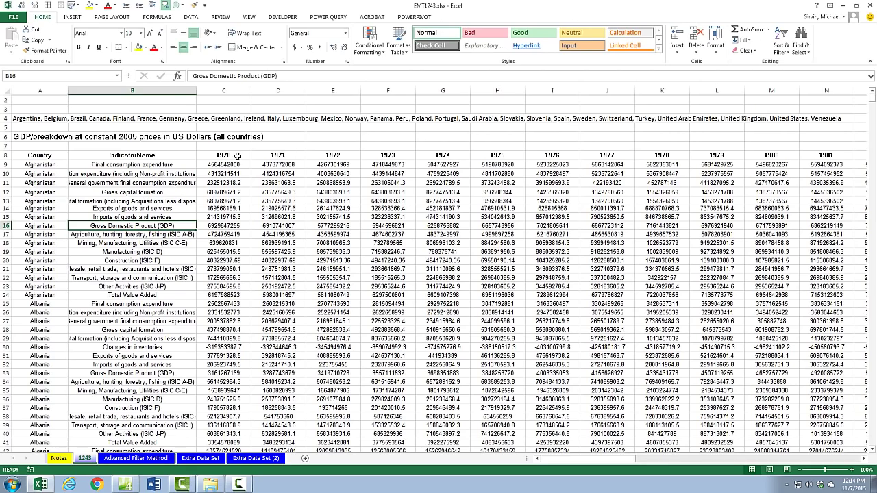
left_click(285, 86)
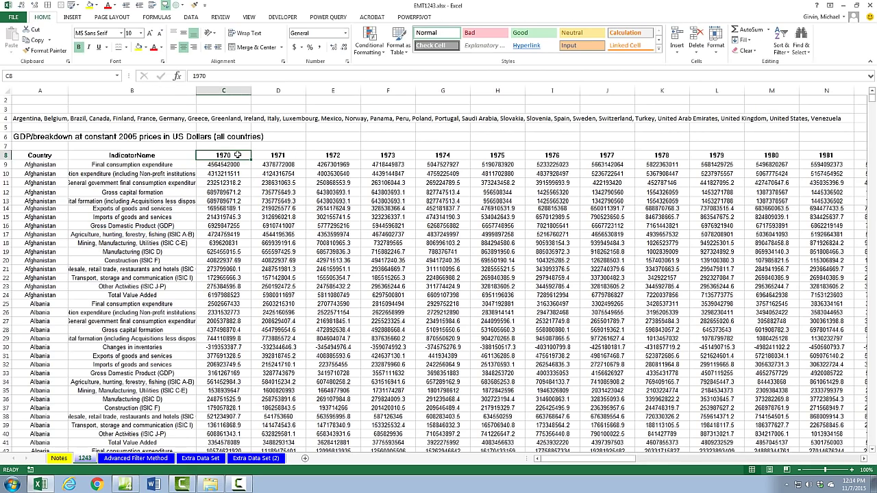
key("ctrl+Right")
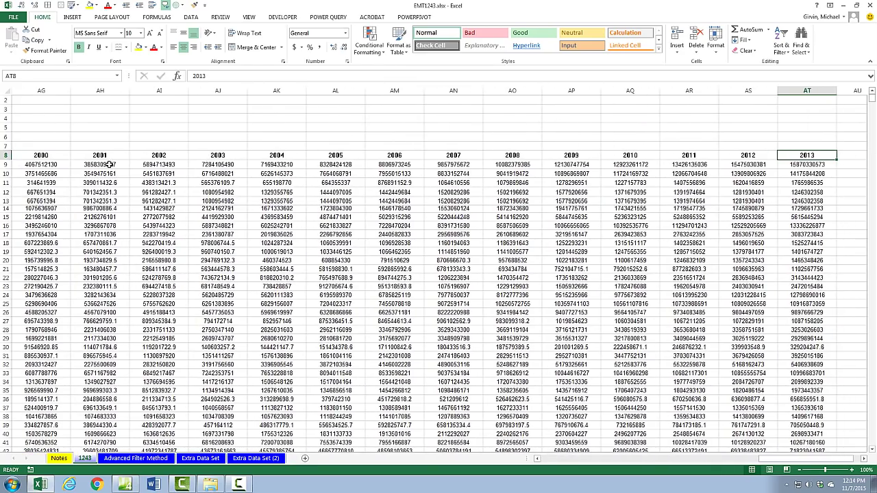
key("ctrl+Home")
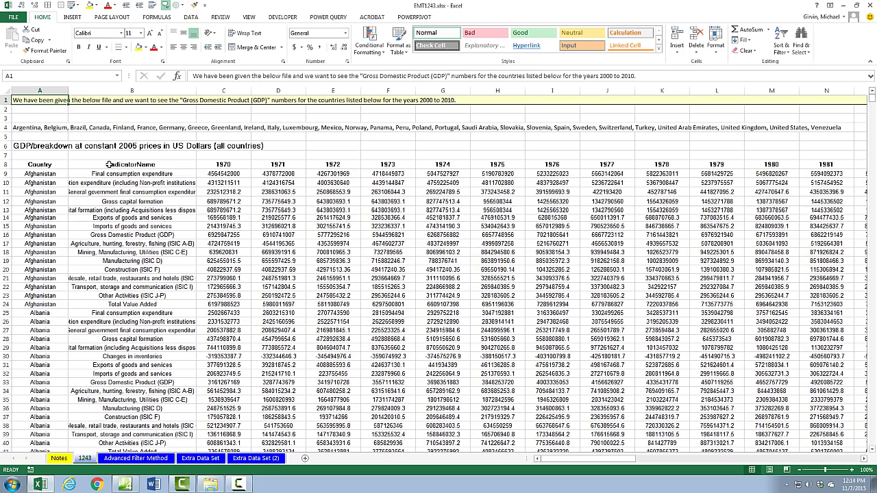
left_click(70, 174)
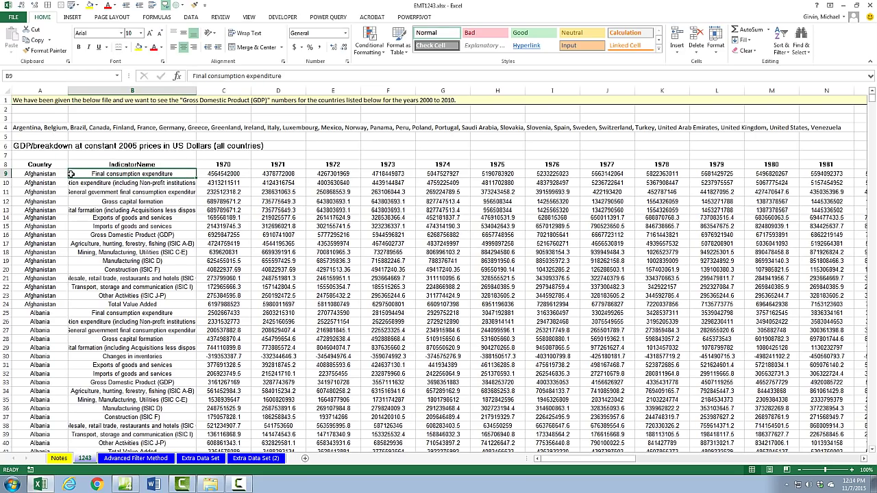
- Enter a bold 'Countries' heading in A3 above the country list
left_click(52, 130)
left_click(51, 117)
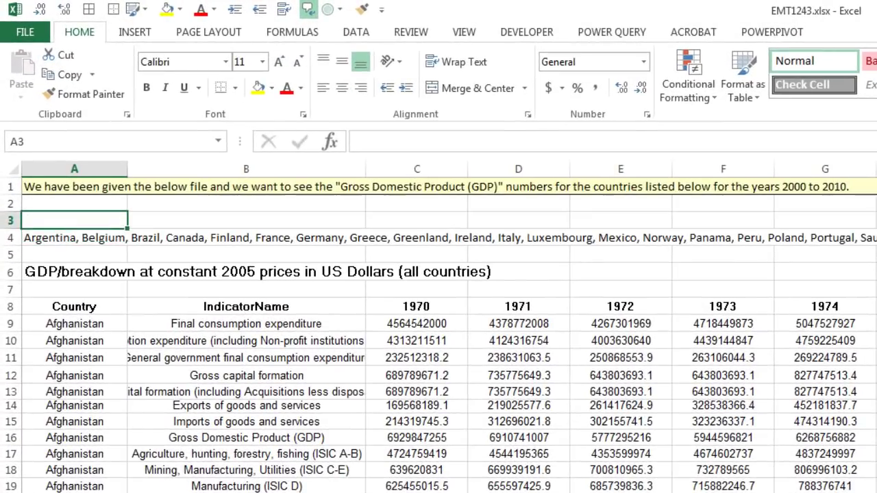
type("Countries")
key("ctrl+Return")
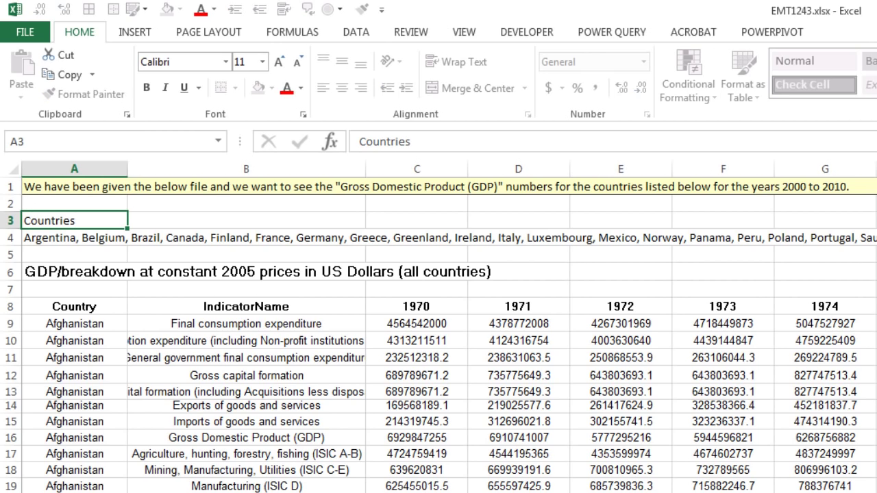
key("ctrl+b")
- Turn the country list into a table named CountriesTable
key("ctrl+t")
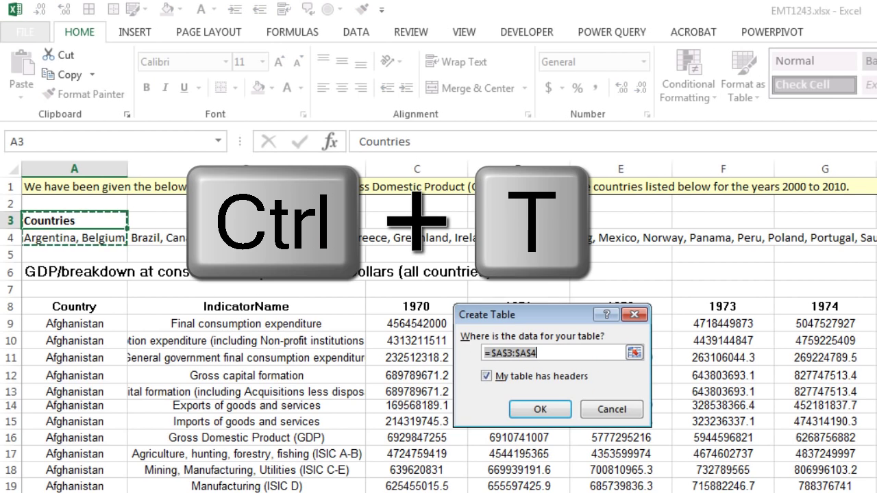
key("Return")
key("alt")
key("j")
key("t")
key("a")
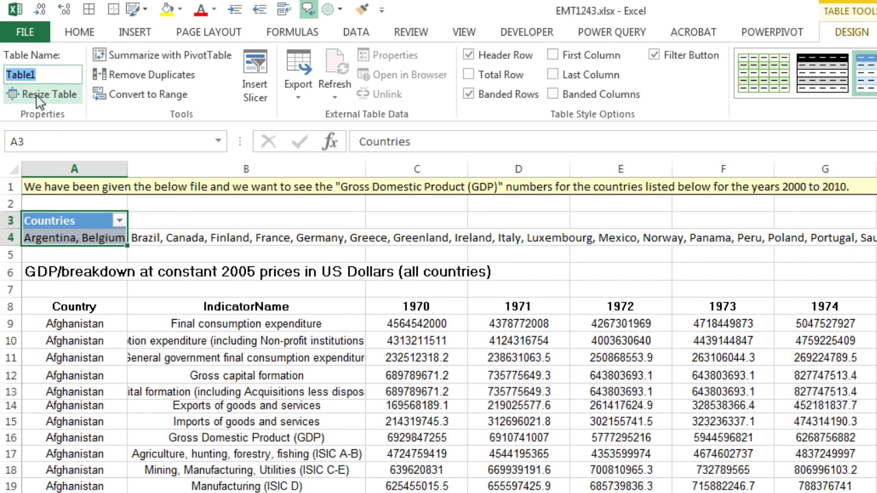
type("CountriesTable")
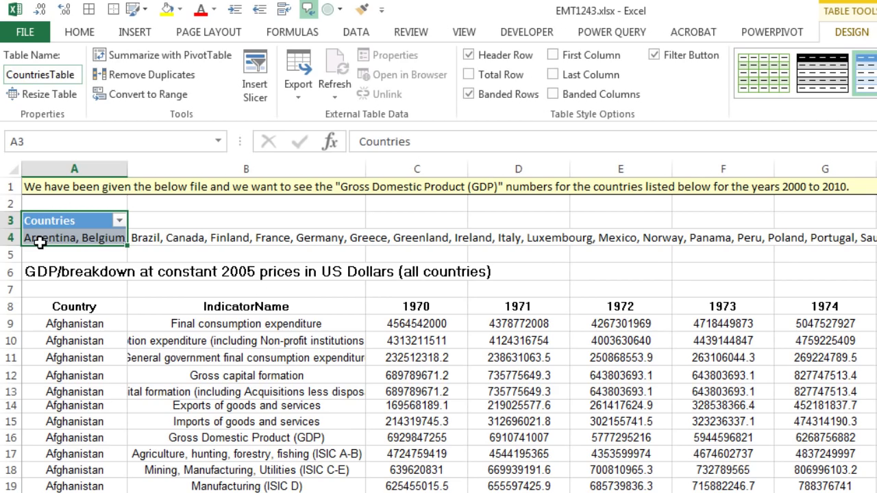
key("Return")
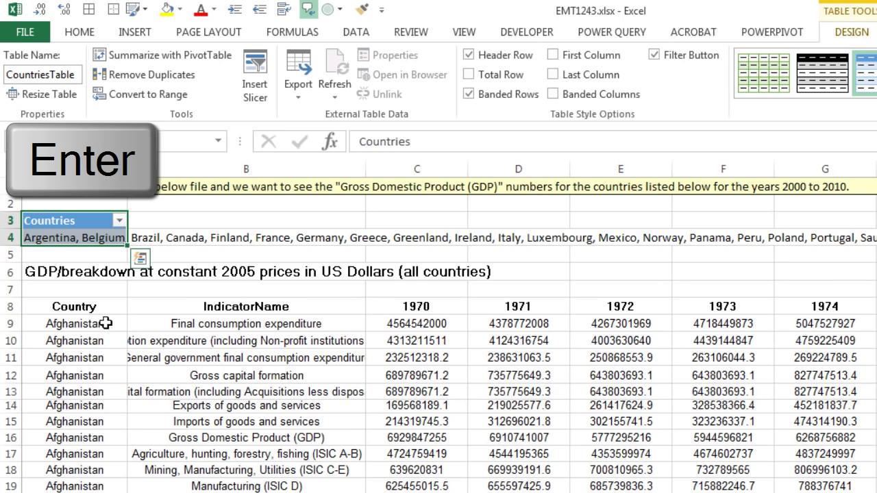
- Turn the GDP data range into a table named StartGDPTable
left_click(105, 323)
key("ctrl+t")
key("Return")
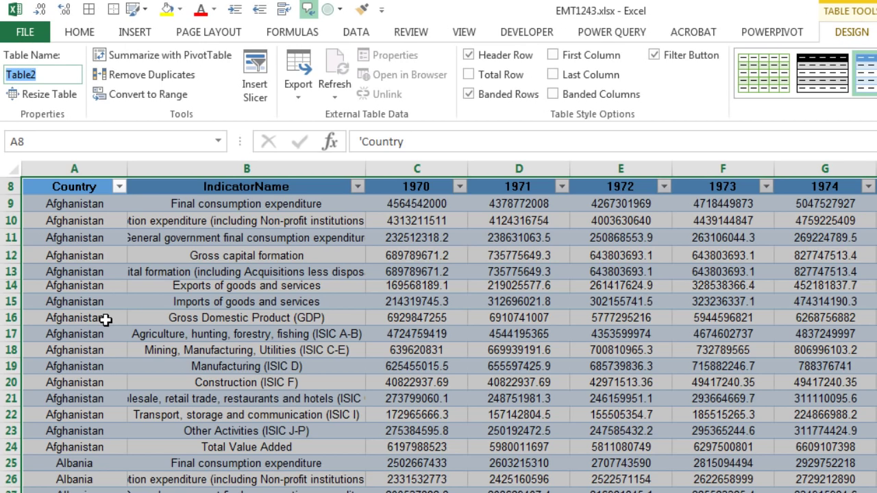
type("StartGDPTable")
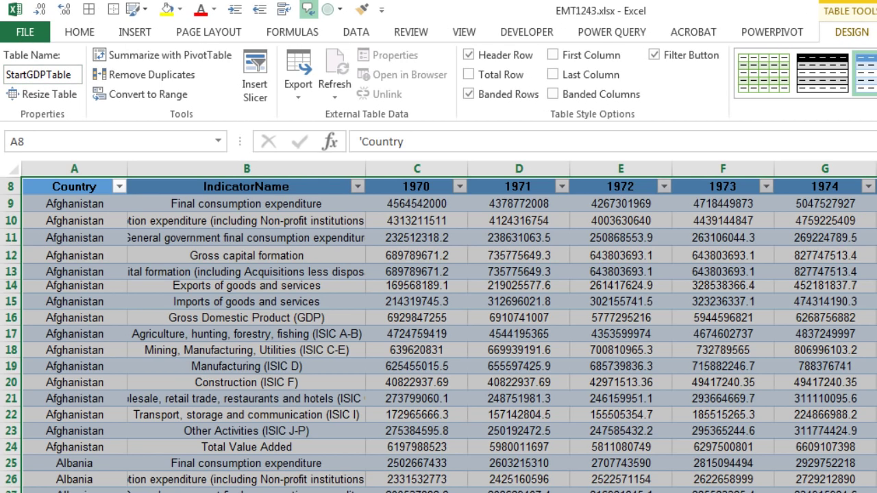
scroll(221, 421, "up", 3)
left_click(96, 239)
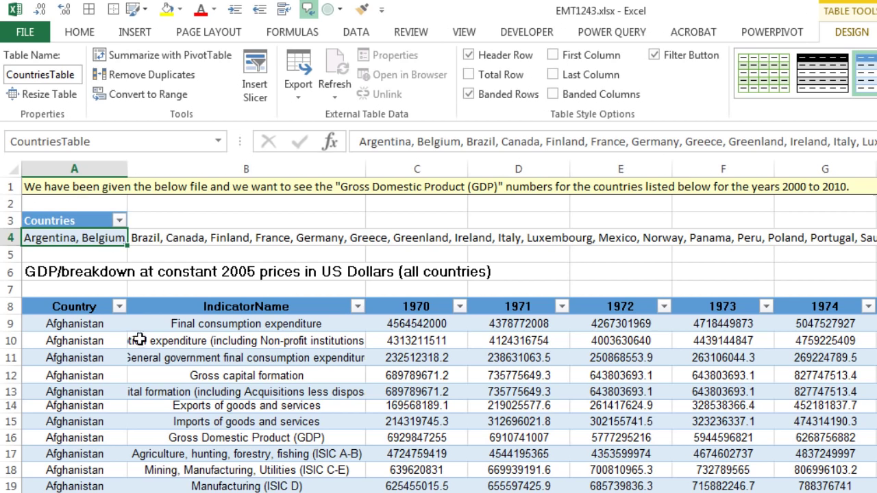
left_click(638, 39)
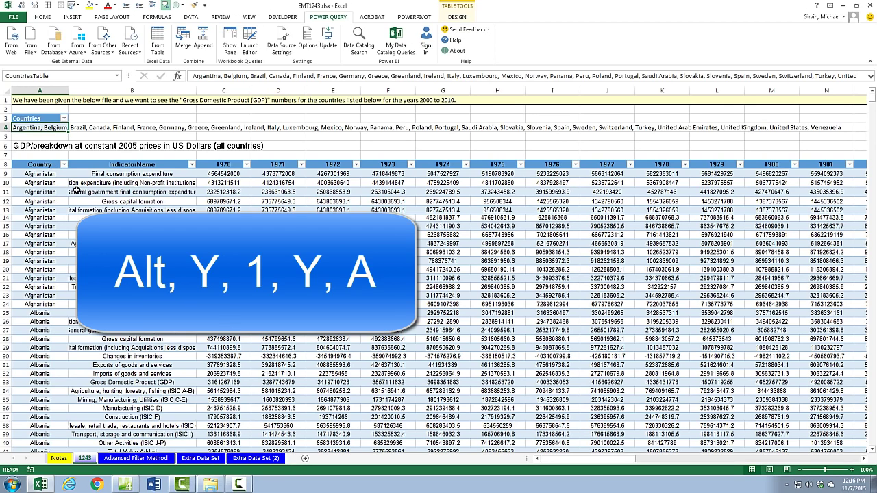
- Load the Countries table into the Power Query editor and drill down to the country text
key("alt")
key("y")
key("1")
key("y")
key("a")
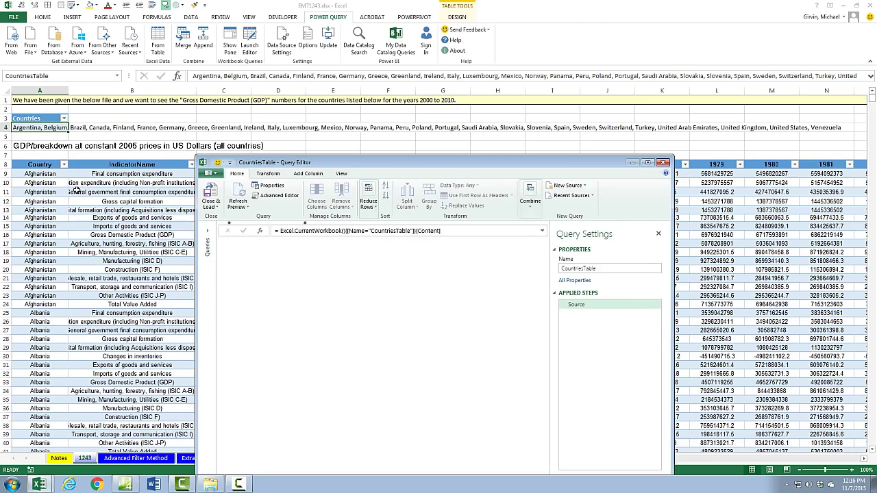
left_click_drag(400, 168, 331, 103)
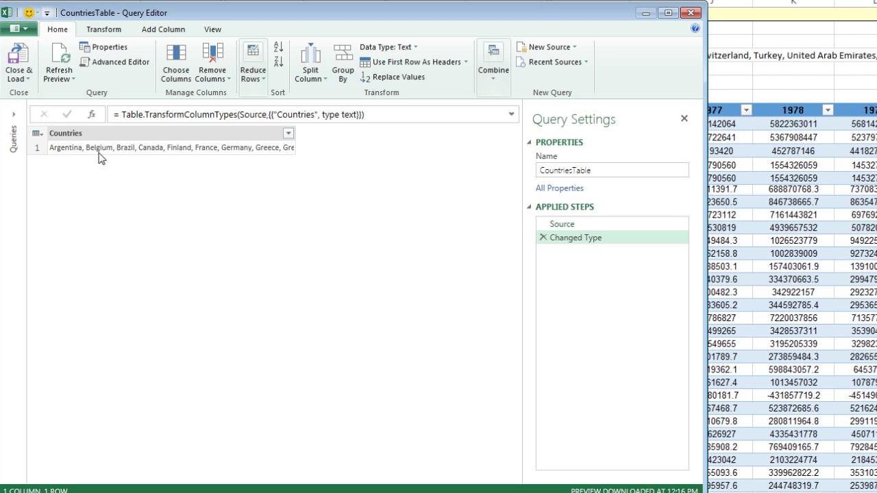
left_click(165, 151)
right_click(166, 151)
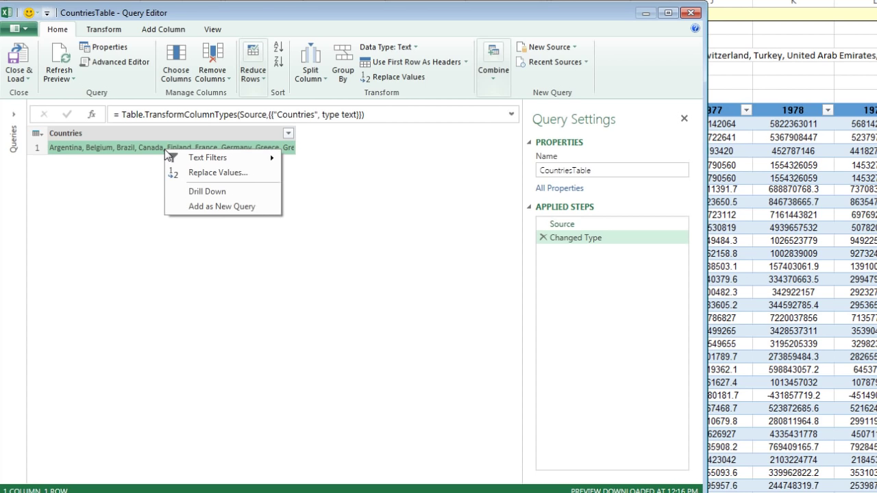
left_click(202, 192)
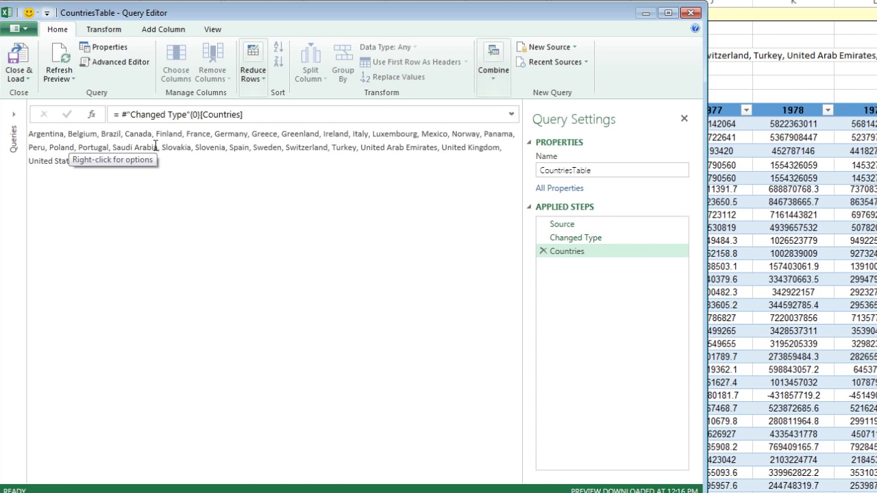
- Close and load the CountriesTable query as a connection only
left_click(29, 77)
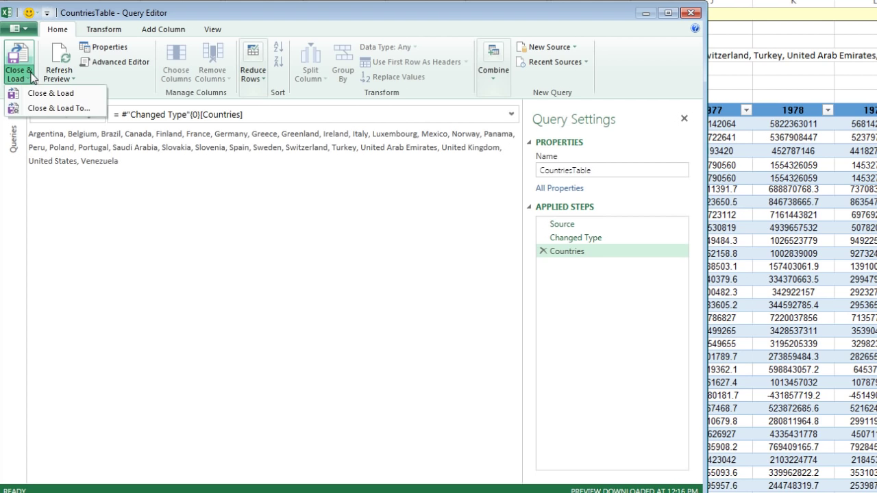
left_click(51, 107)
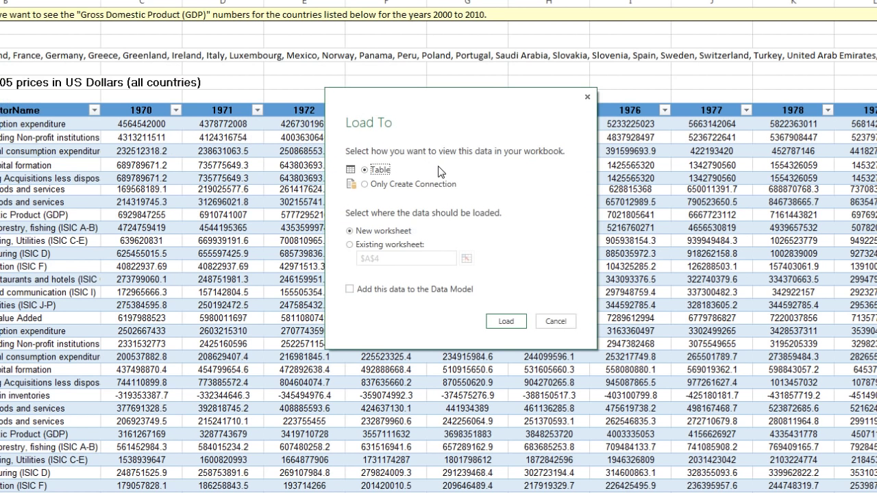
left_click(374, 185)
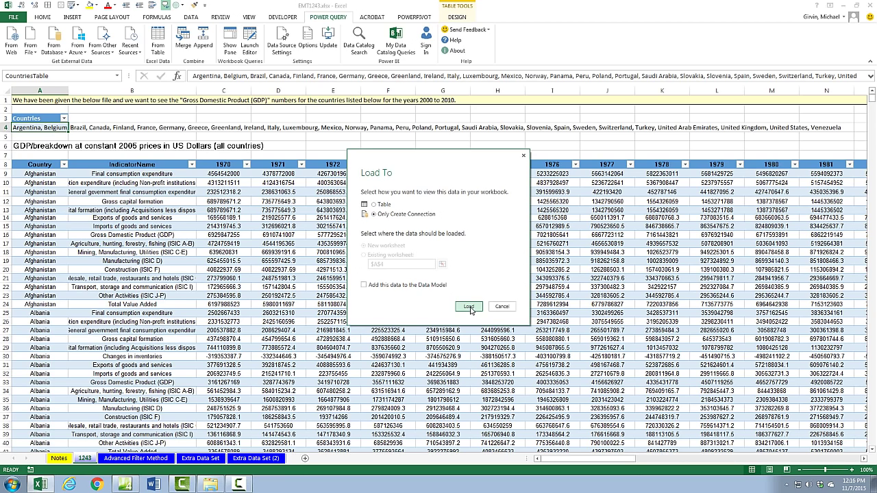
left_click(469, 307)
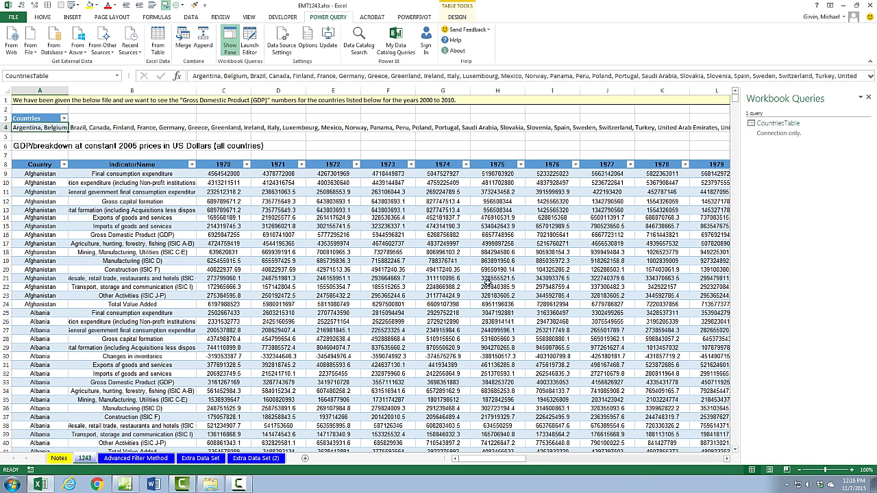
- Open StartGDPTable in Power Query and filter IndicatorName to Gross Domestic Product (GDP)
left_click(126, 179)
key("alt+y")
key("1")
key("y")
key("a")
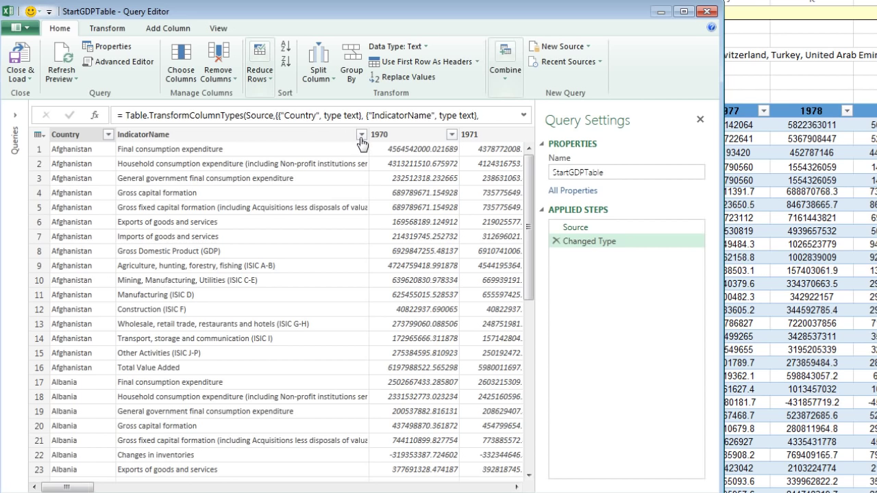
left_click(359, 145)
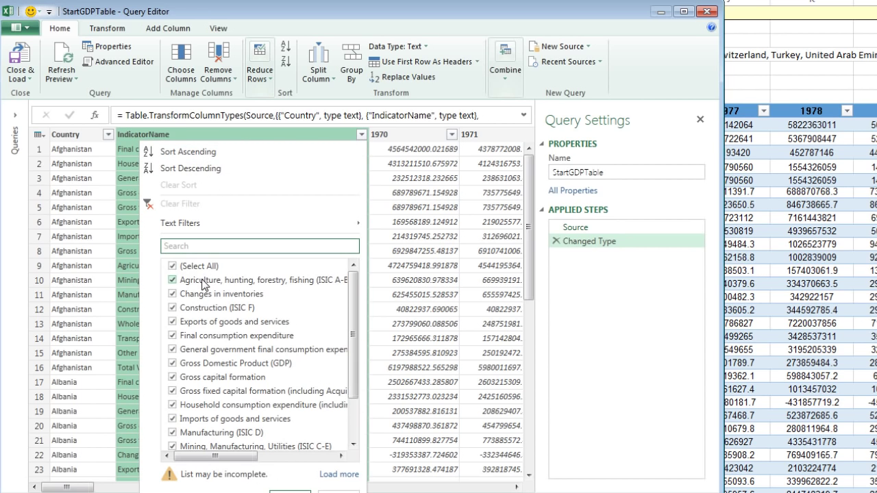
left_click(172, 266)
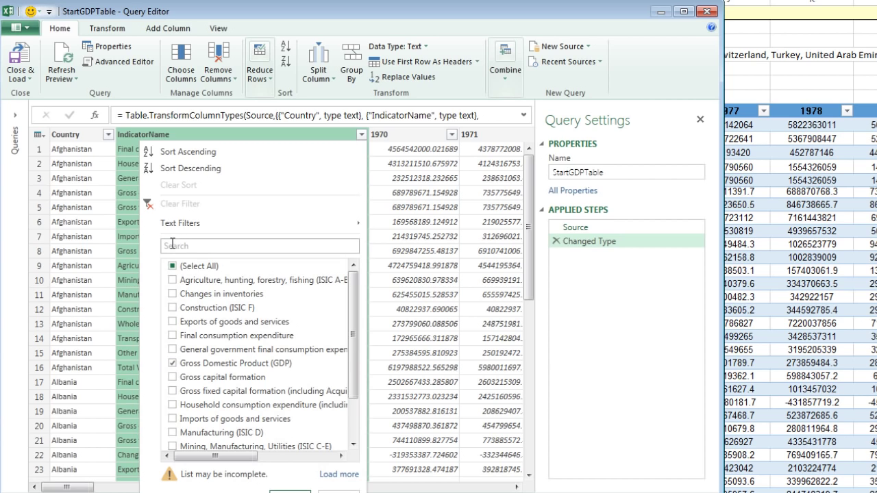
left_click(297, 491)
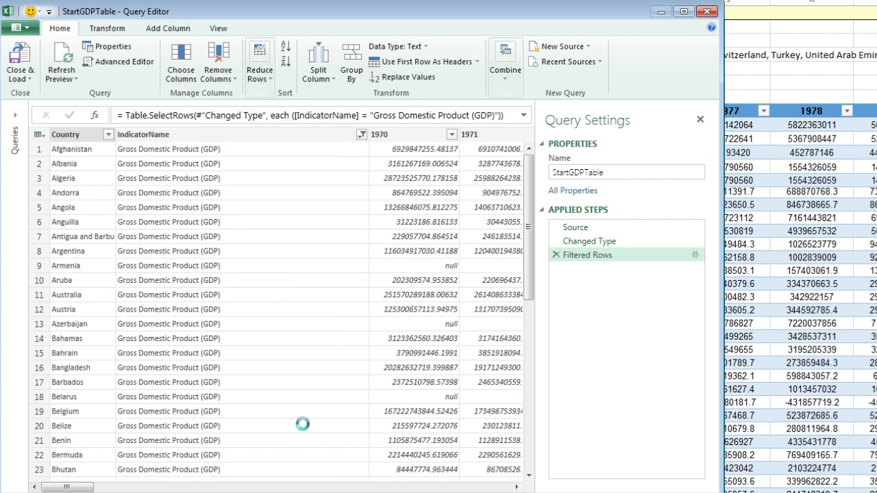
- Select the Country column together with the 2000 through 2010 year columns
left_click(65, 137)
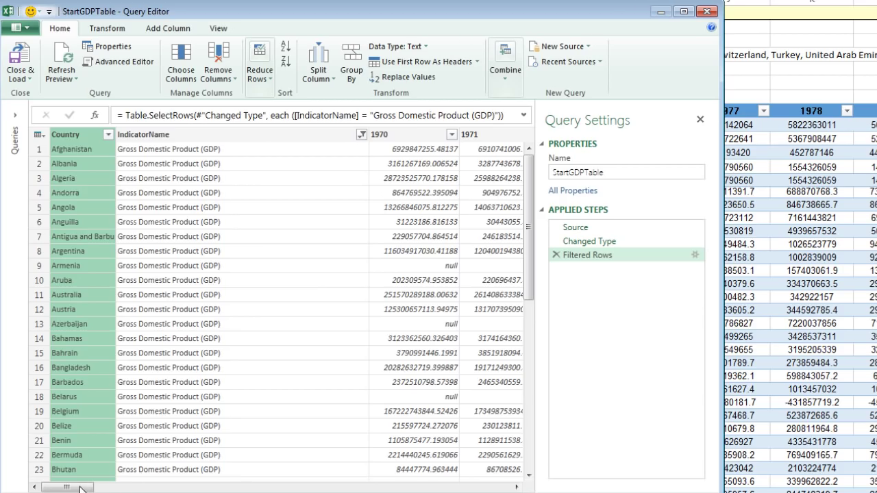
left_click_drag(82, 488, 280, 488)
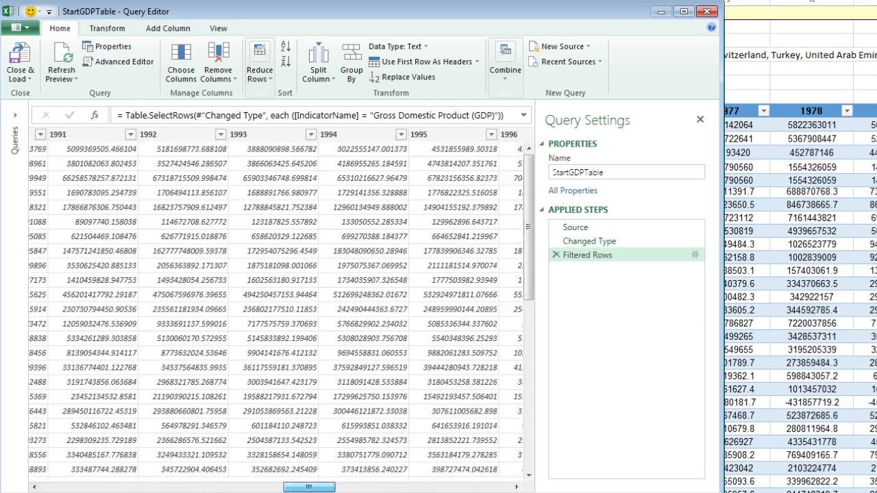
scroll(130, 188, "right", 9)
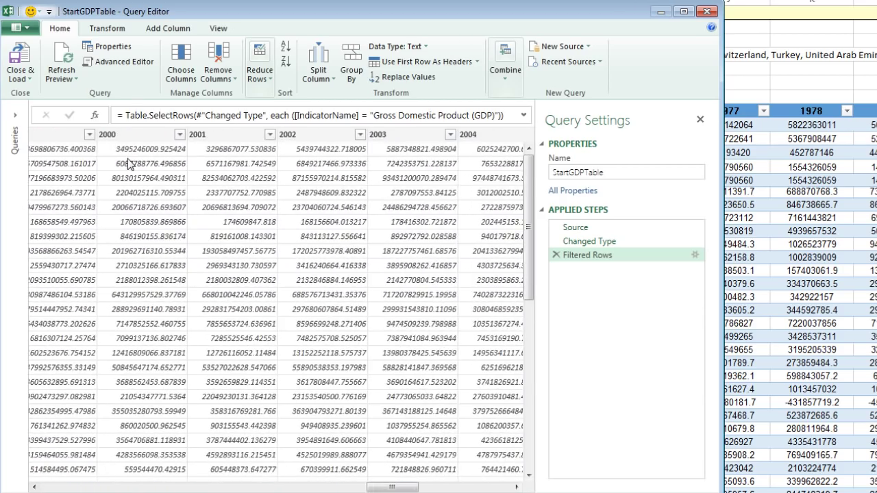
key("ctrl")
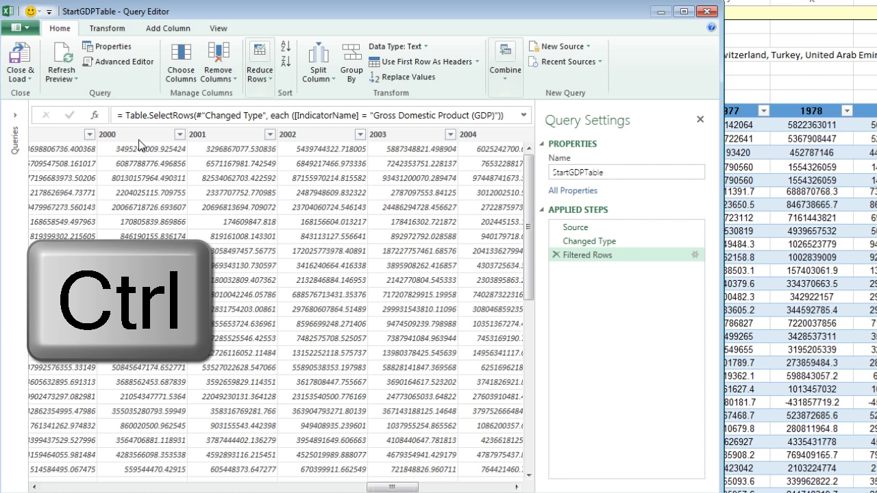
left_click(137, 137, "ctrl")
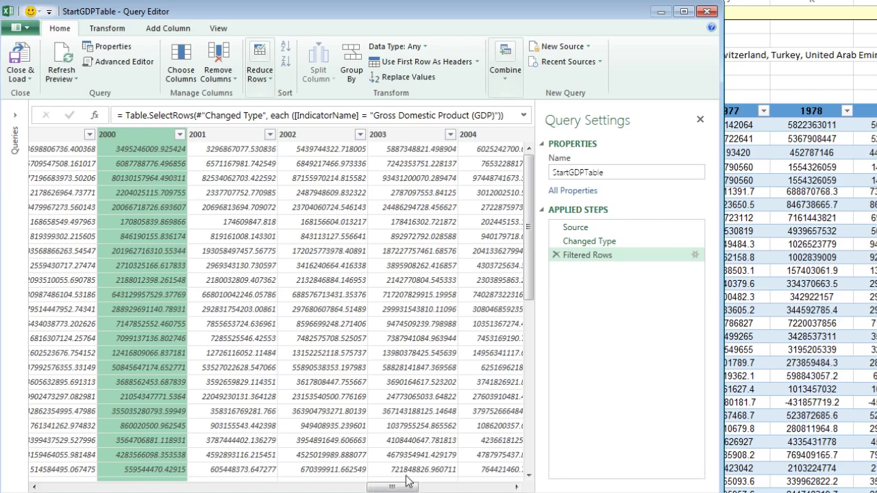
left_click_drag(400, 489, 480, 488)
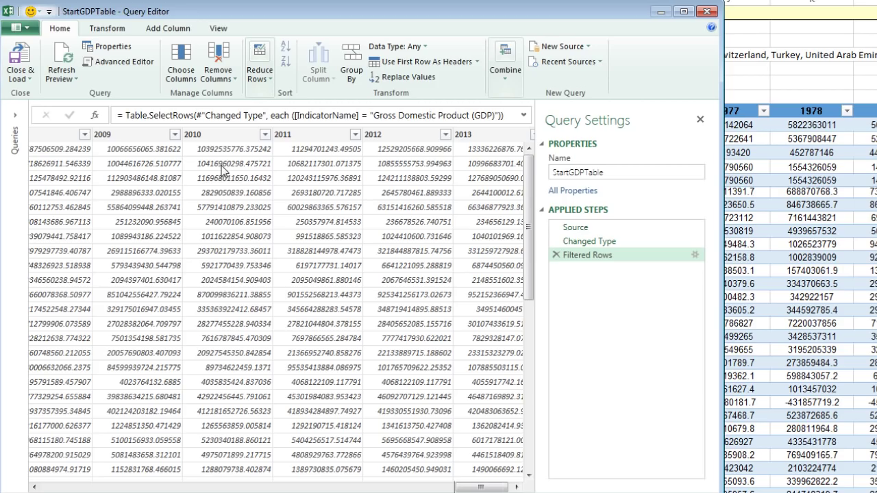
left_click(227, 136, "shift")
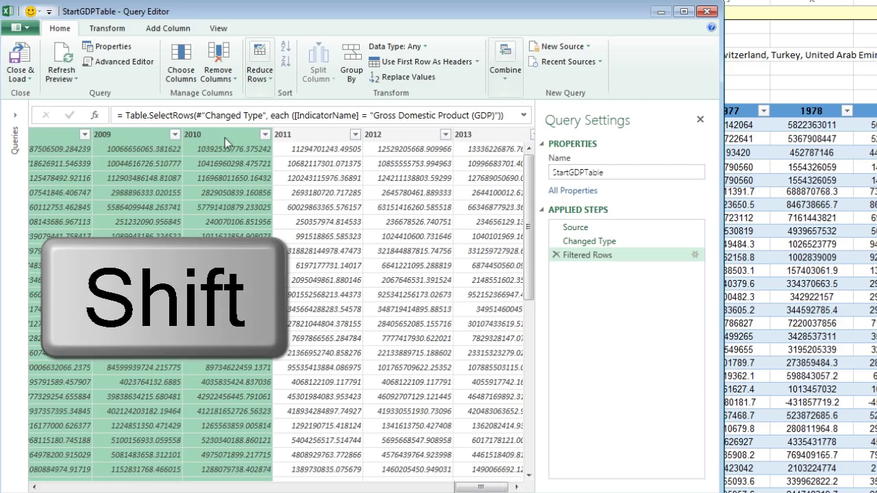
left_click_drag(478, 487, 41, 480)
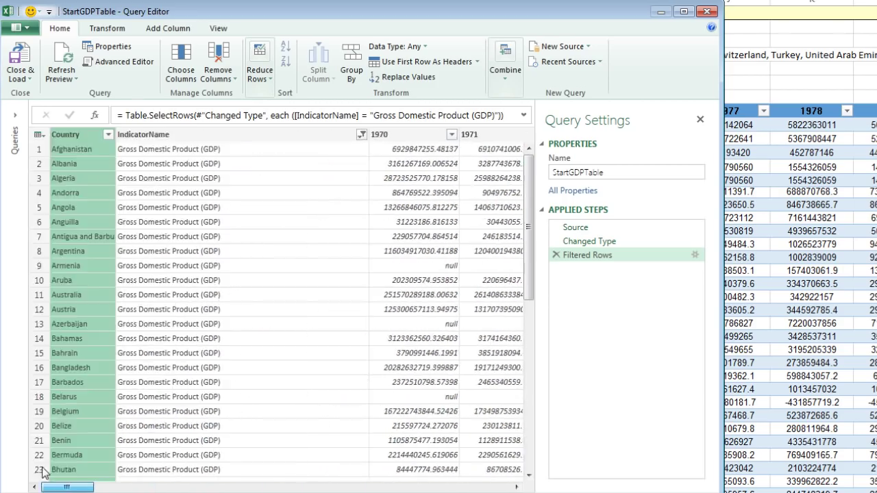
right_click(66, 137)
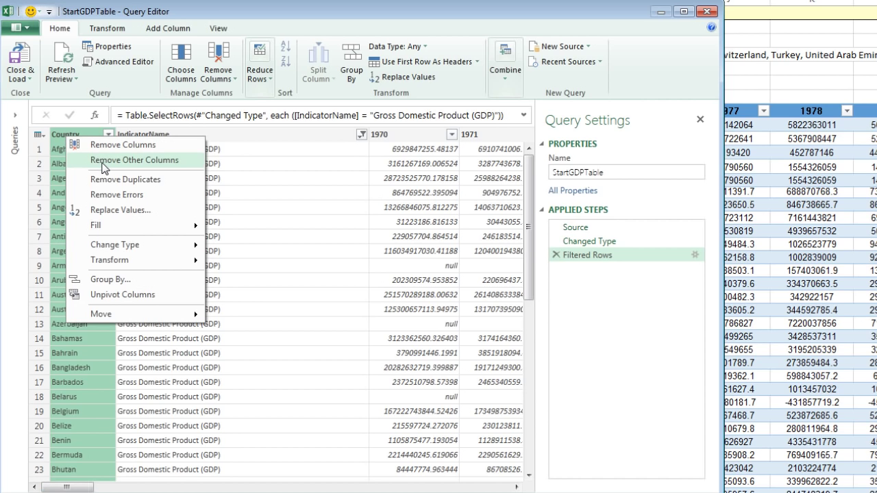
- Remove all columns except Country and 2000–2010, then filter Country to contain 'xxxx'
left_click(102, 163)
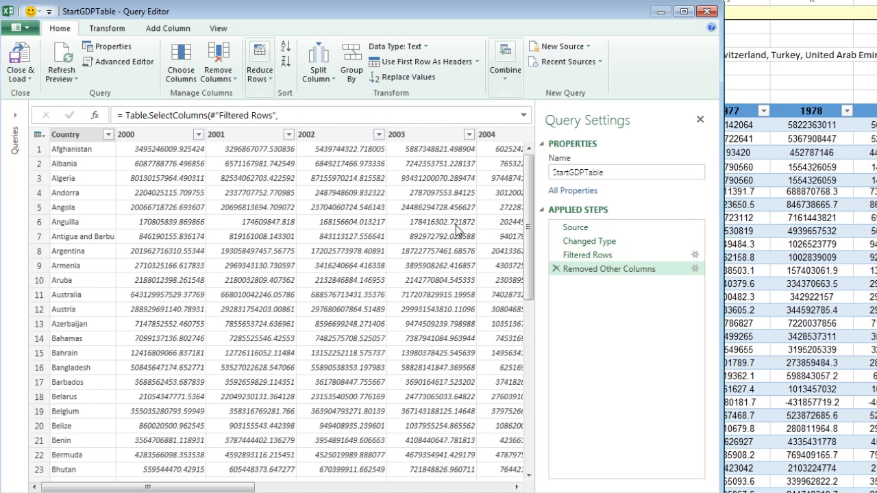
left_click(108, 135)
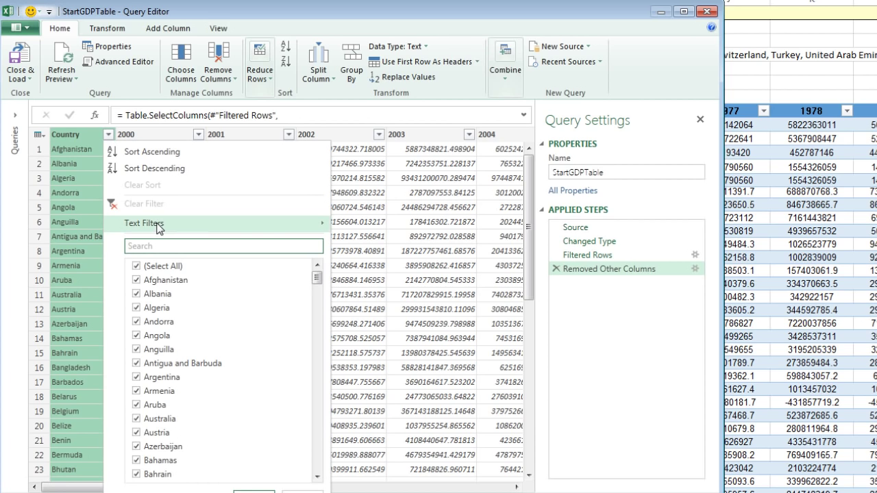
mouse_move(200, 224)
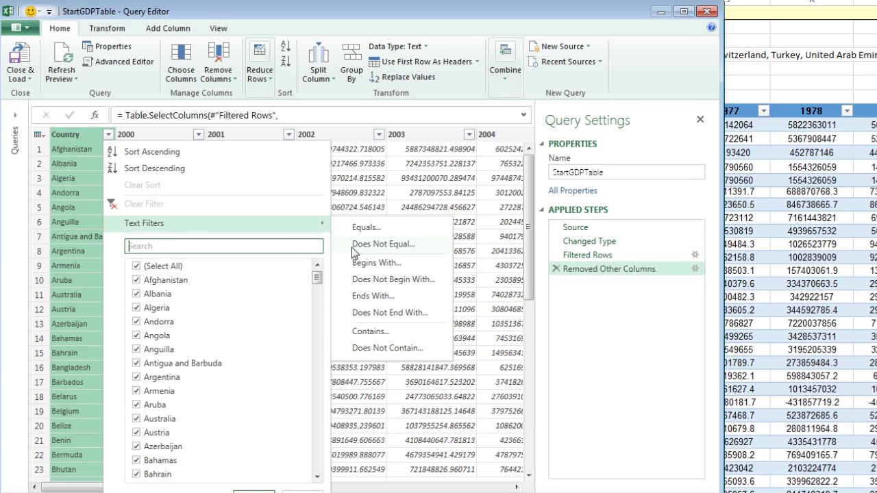
left_click(381, 333)
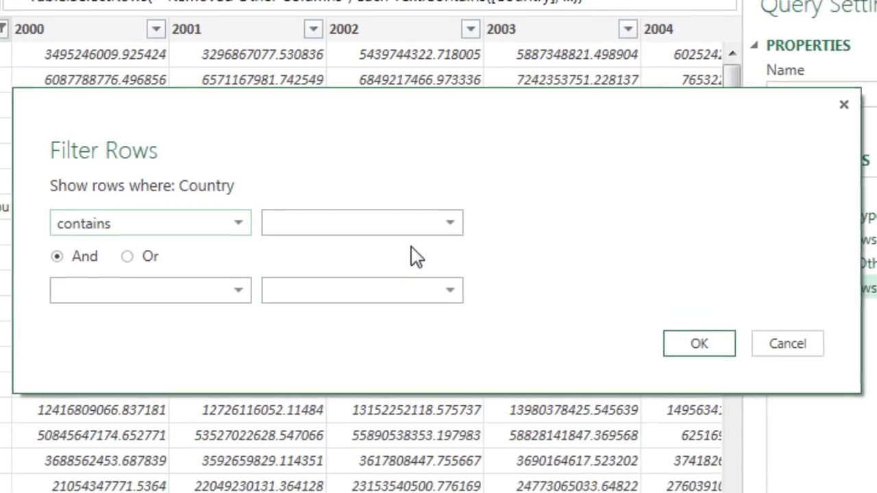
left_click(335, 226)
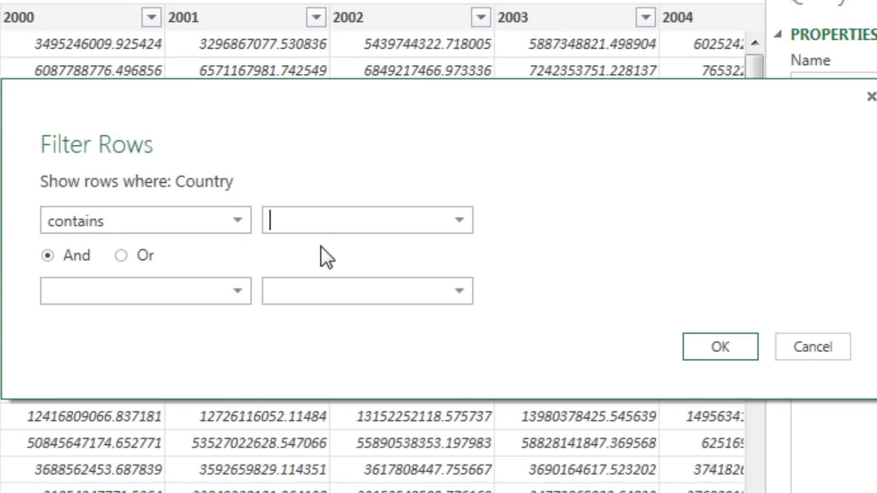
type("xxxx")
left_click(720, 355)
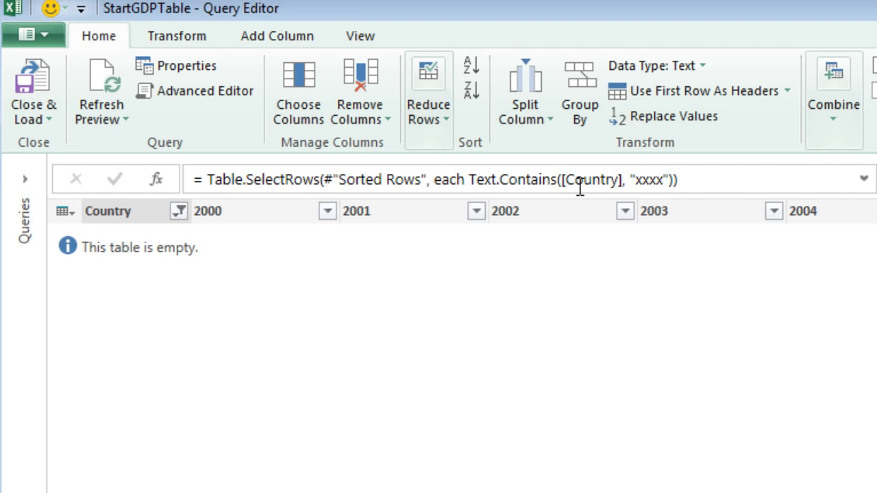
- Change the filter formula's column reference to CountriesTable
left_click(624, 180)
key("BackSpace")
key("BackSpace")
key("BackSpace")
key("BackSpace")
key("BackSpace")
key("BackSpace")
key("BackSpace")
key("BackSpace")
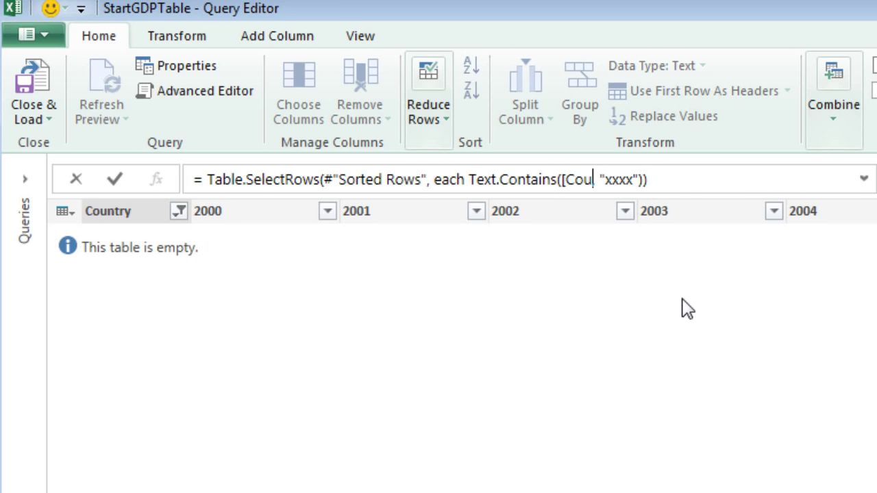
key("BackSpace")
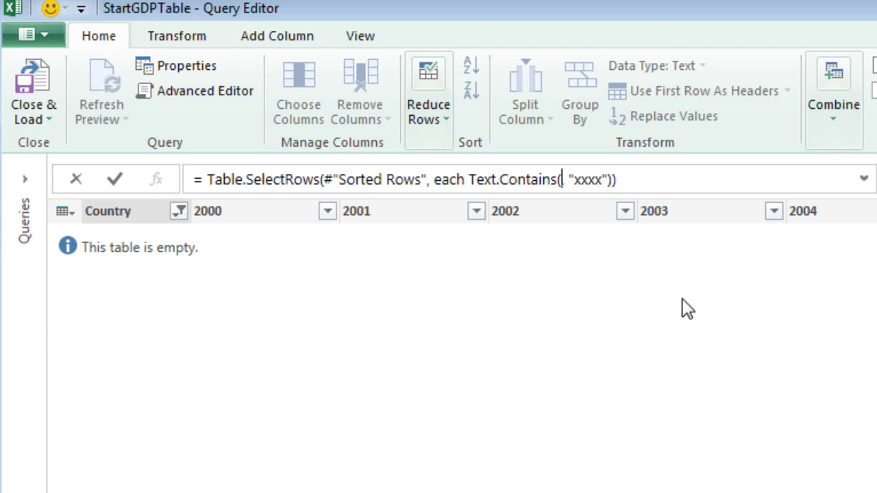
type("Count")
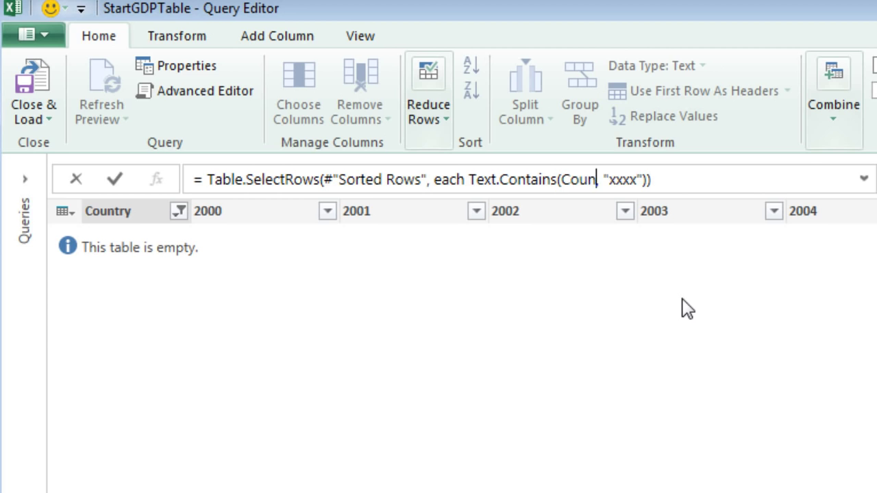
type("riesTable")
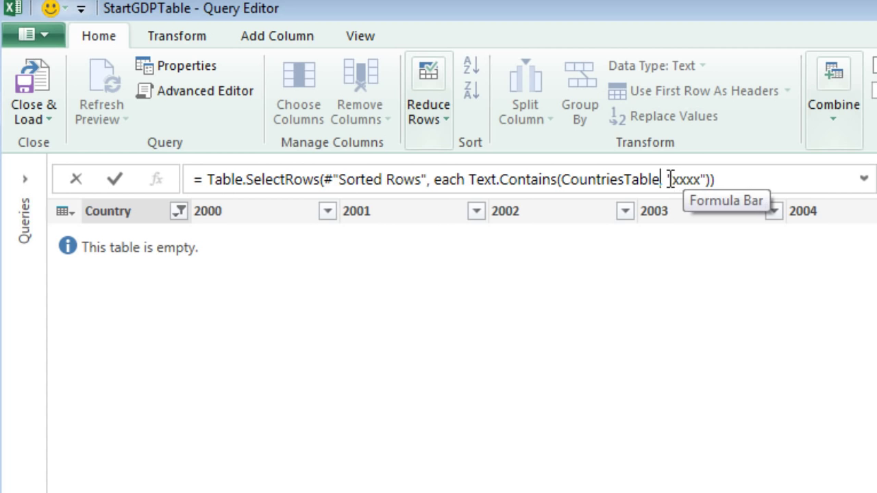
left_click(29, 189)
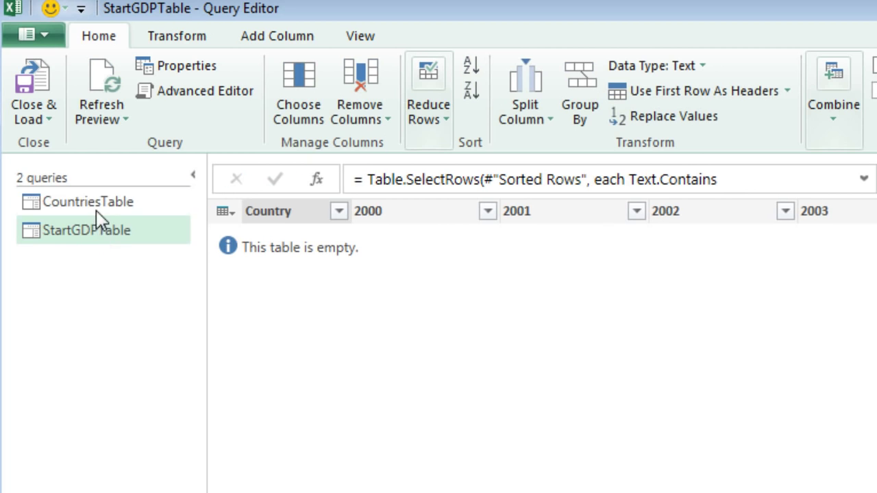
left_click(194, 176)
- Replace the xxxx placeholder with [Country] and commit the corrected filter formula
left_click(671, 182)
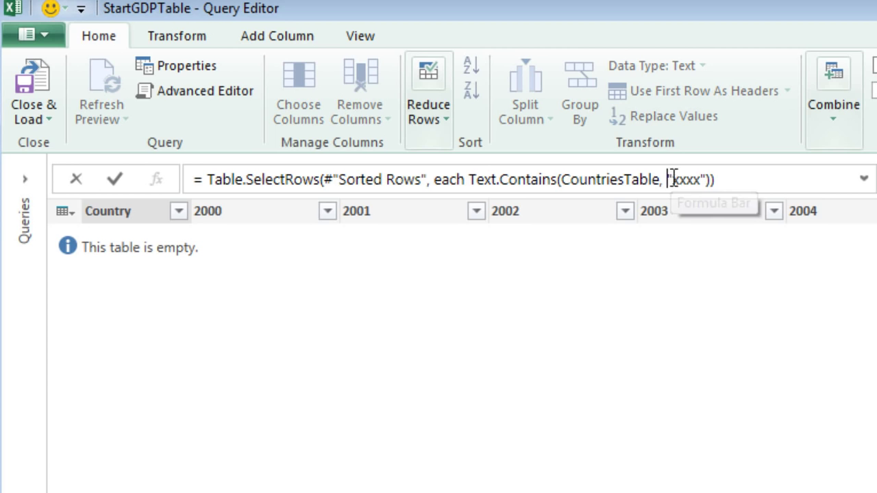
left_click_drag(668, 181, 705, 177)
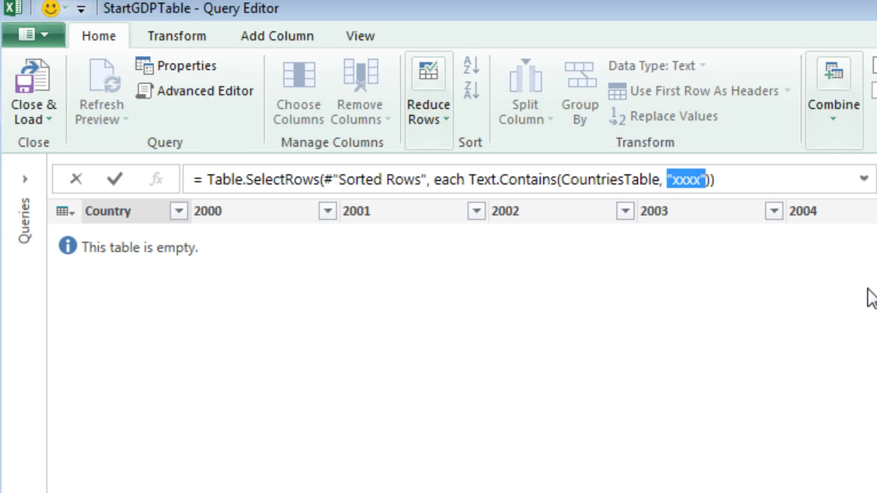
key("Delete")
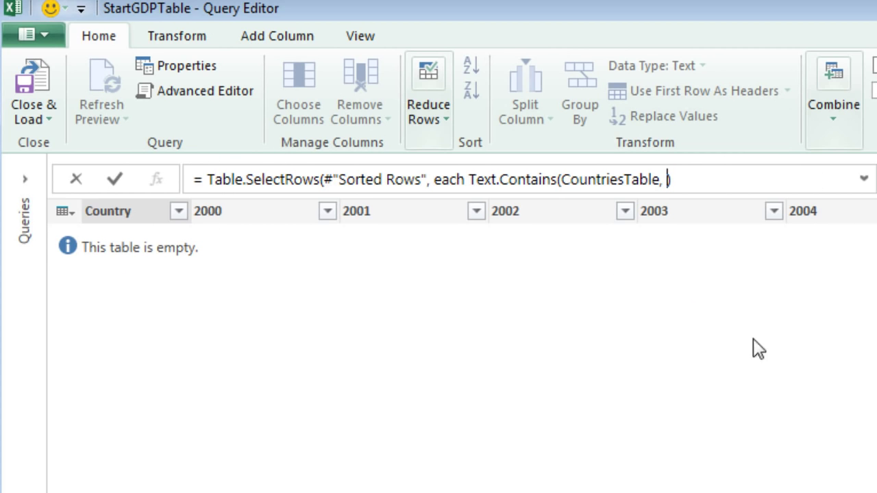
type("[Count")
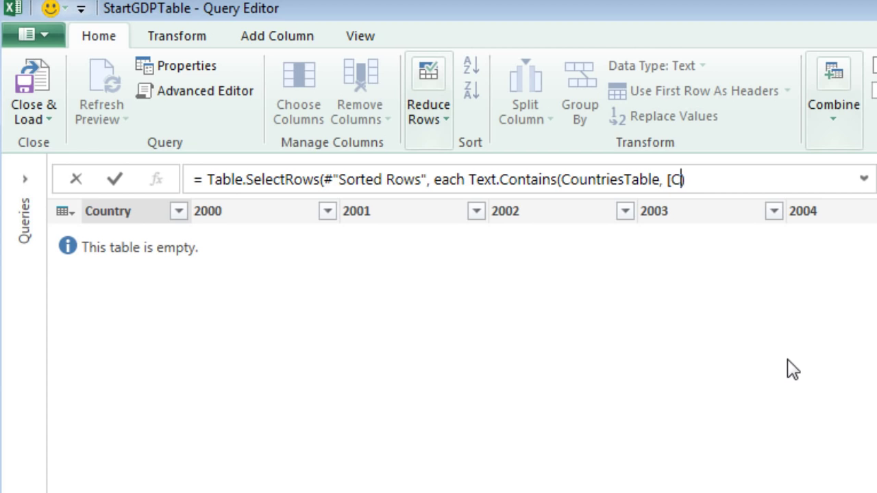
type("ry]")
key("Return")
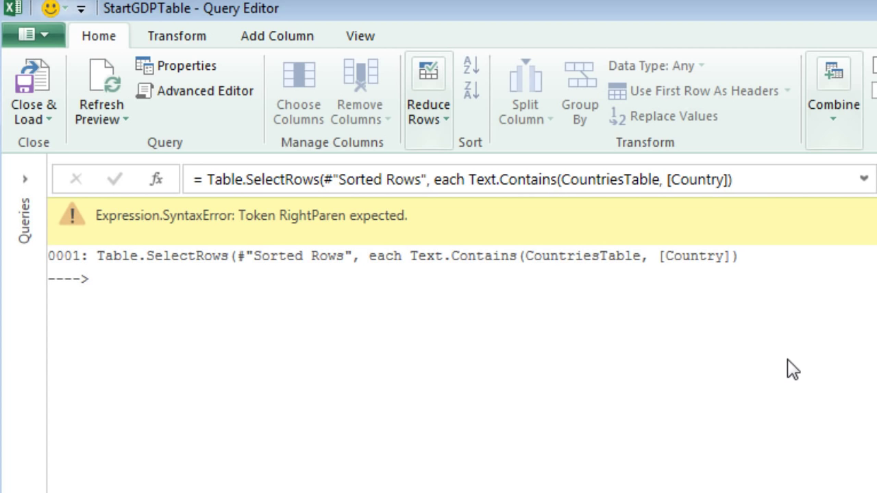
left_click(753, 192)
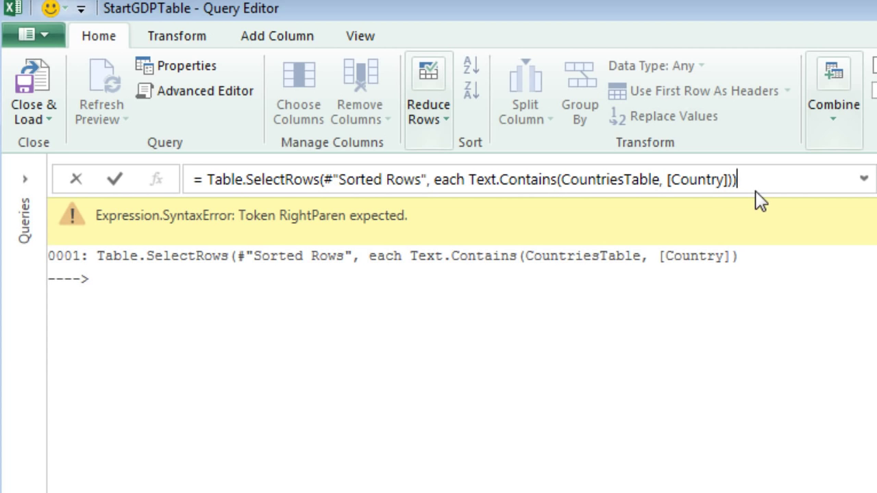
key("Return")
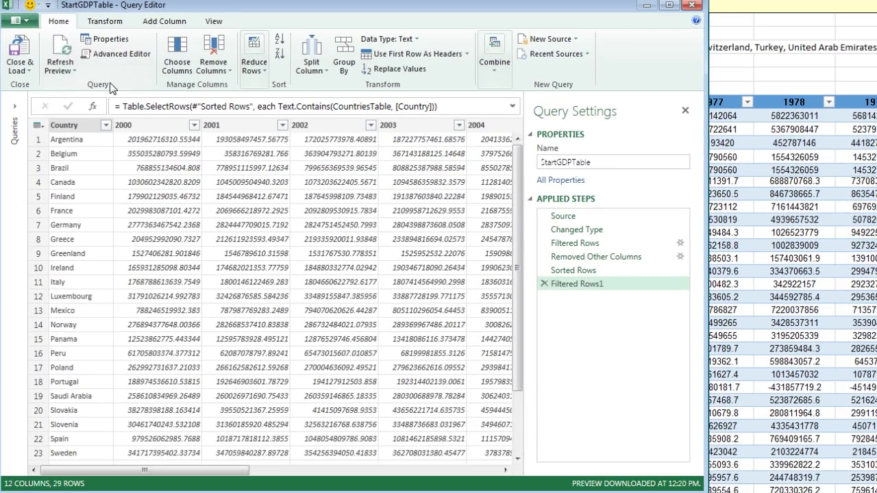
- Load the filtered GDP query as a table on a new worksheet and select its values
left_click(28, 67)
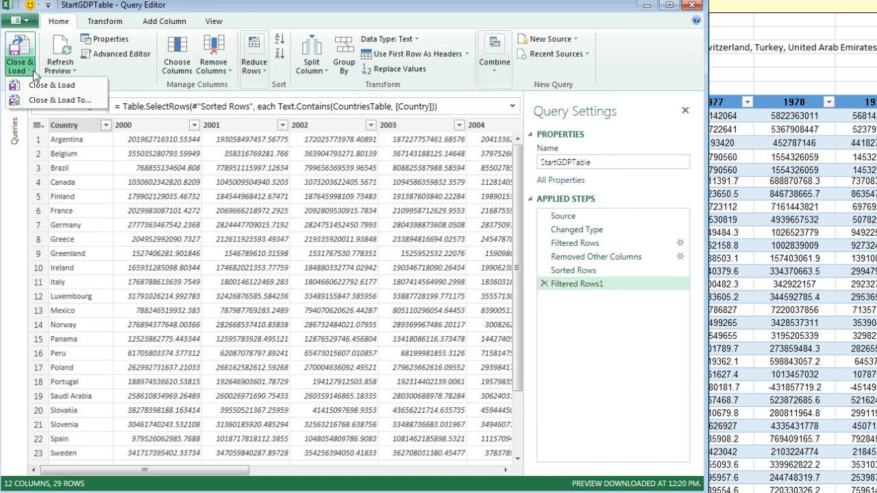
left_click(59, 101)
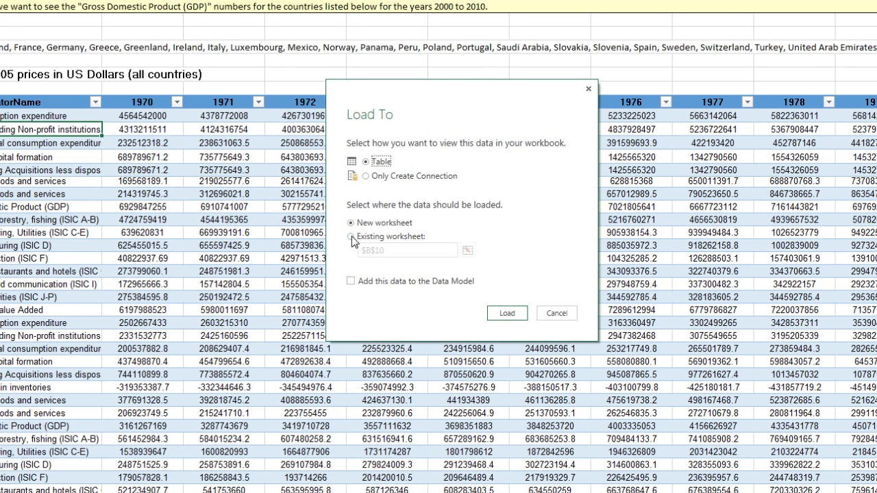
left_click(506, 322)
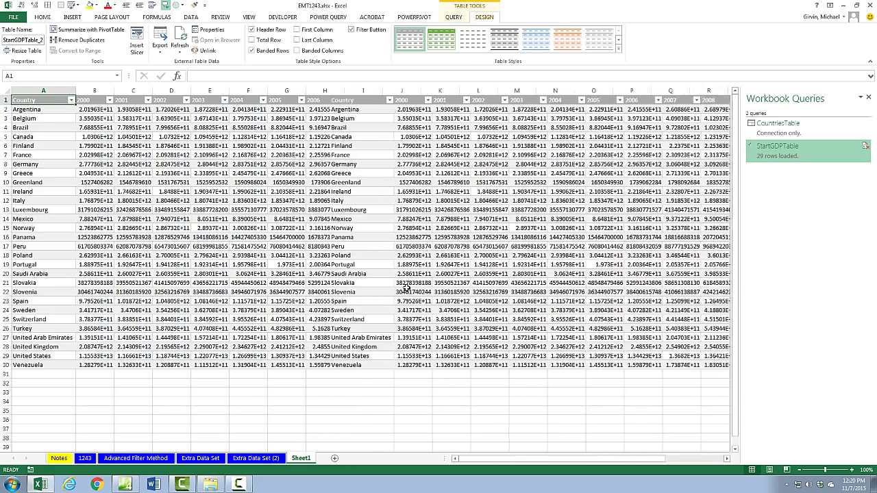
left_click_drag(89, 109, 468, 363)
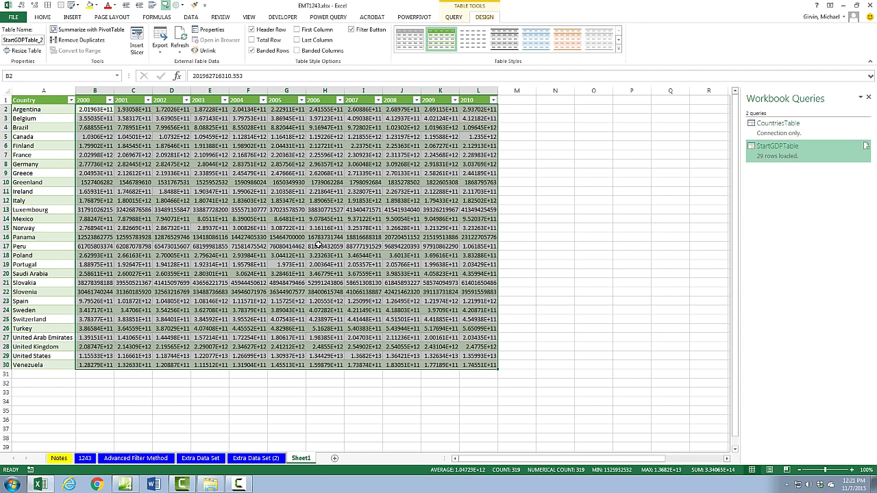
- Apply the custom #,###,, number format so the GDP values show in millions
key("ctrl+1")
left_click(200, 198)
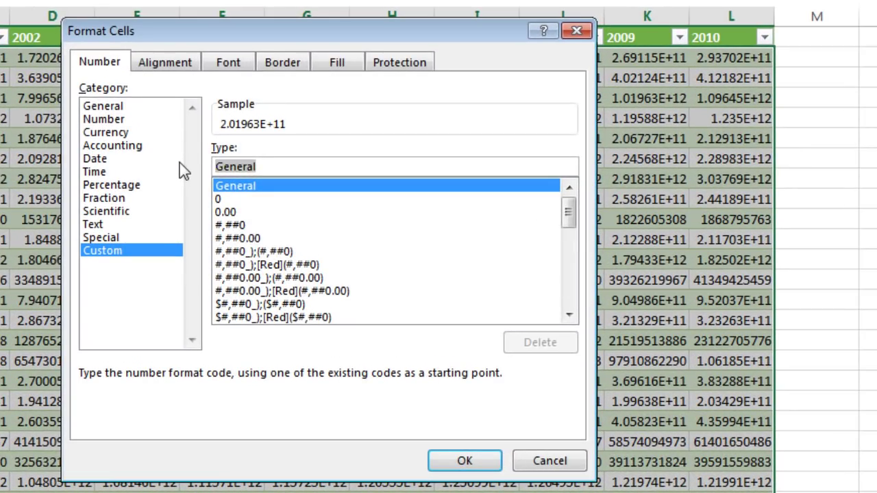
type("#,###")
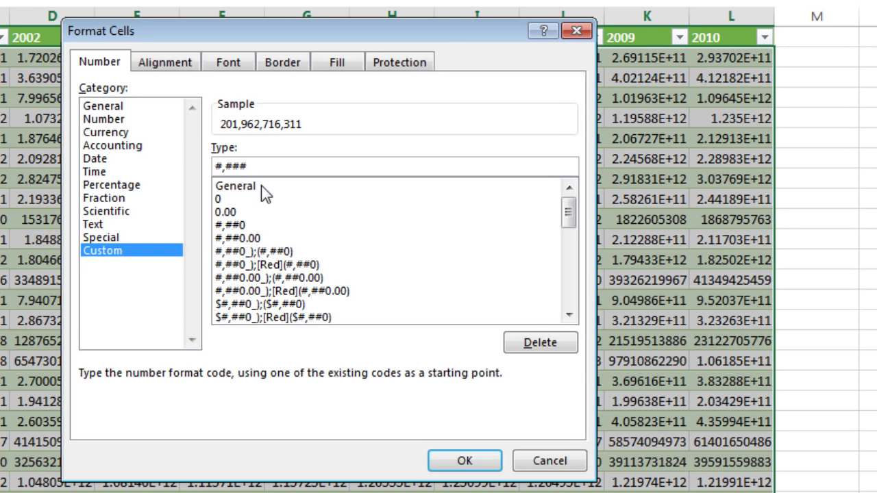
type(",,")
left_click(463, 461)
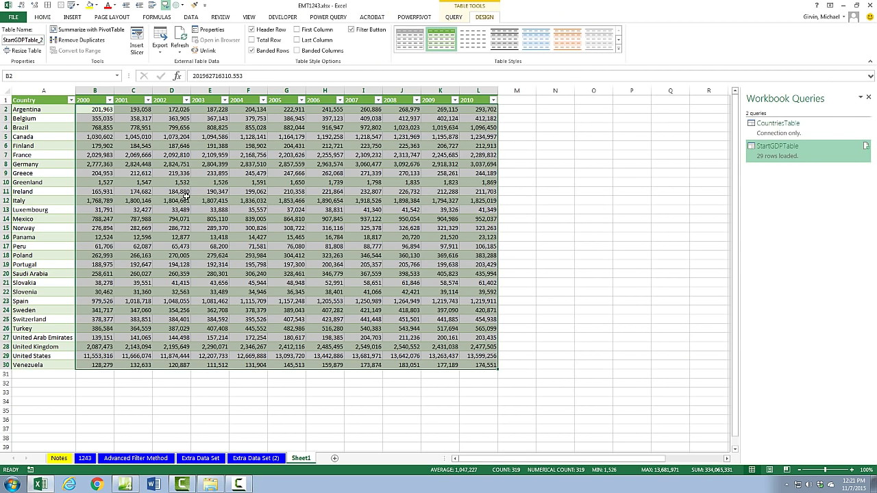
left_click_drag(5, 100, 5, 118)
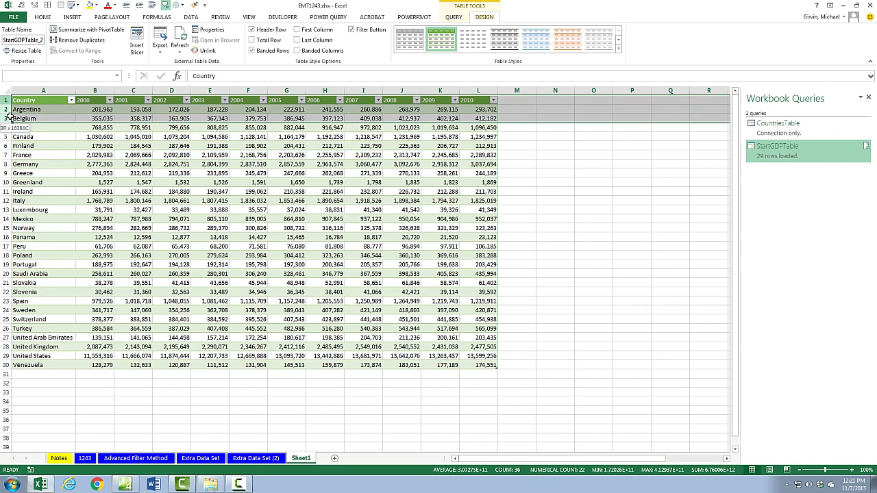
right_click(10, 117)
- Insert three rows above the table and paste the GDP-in-millions title into A1
left_click(49, 180)
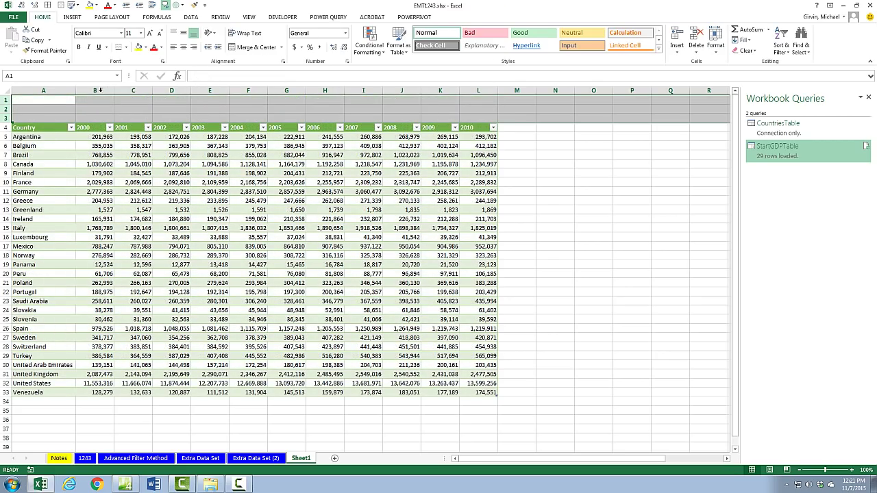
left_click(48, 100)
key("ctrl+v")
left_click(33, 108)
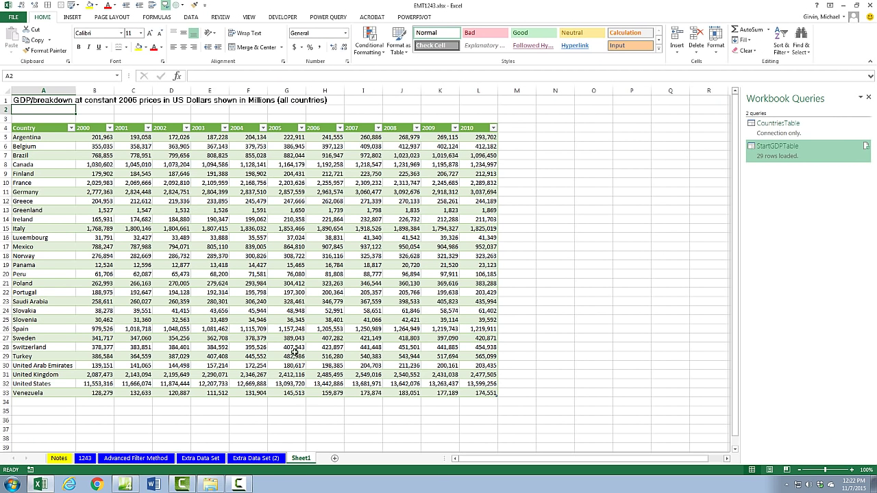
- Rename Sheet1 to 'BS PowerQuery' and go to the Advanced Filter Method sheet
double_click(302, 459)
type("BS PowerQuery")
key("Return")
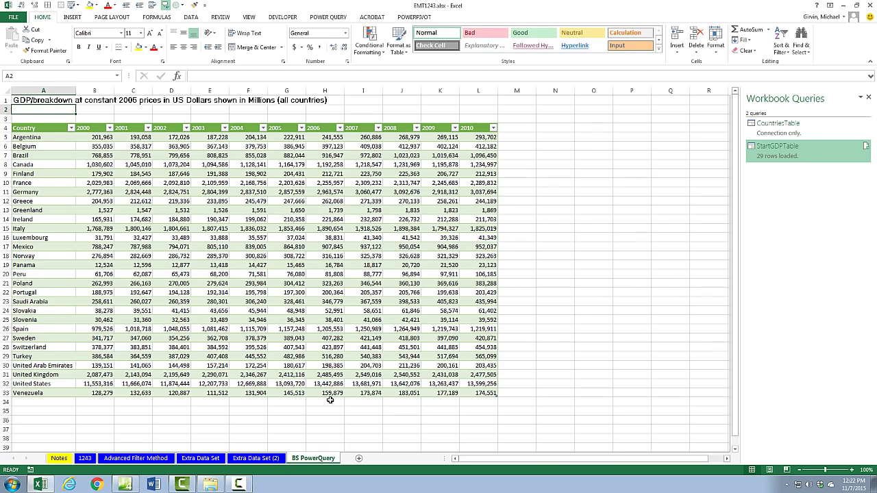
left_click(159, 459)
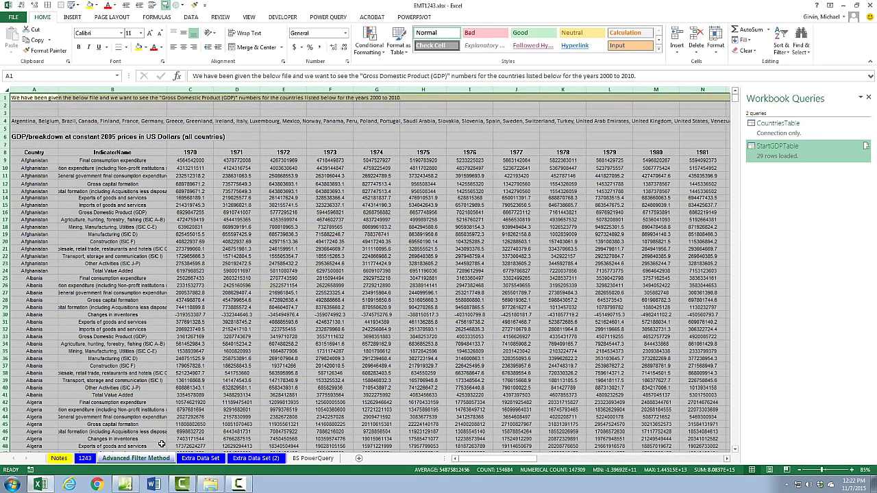
- Copy the Country and IndicatorName headers from A8:B8 to AV8:AW8
left_click(48, 153)
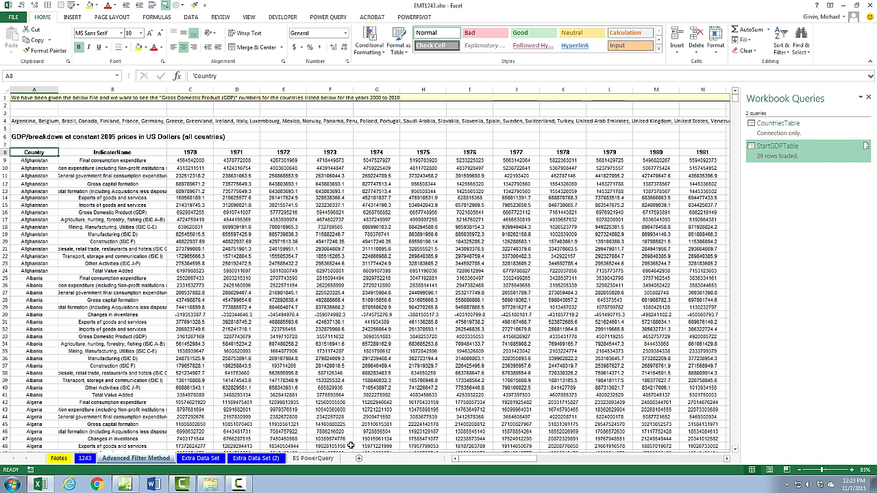
left_click_drag(39, 153, 94, 153)
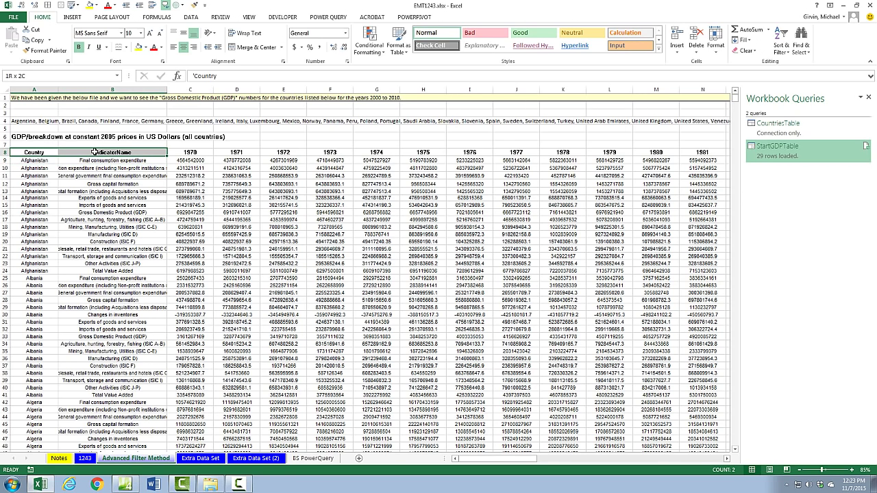
key("ctrl+c")
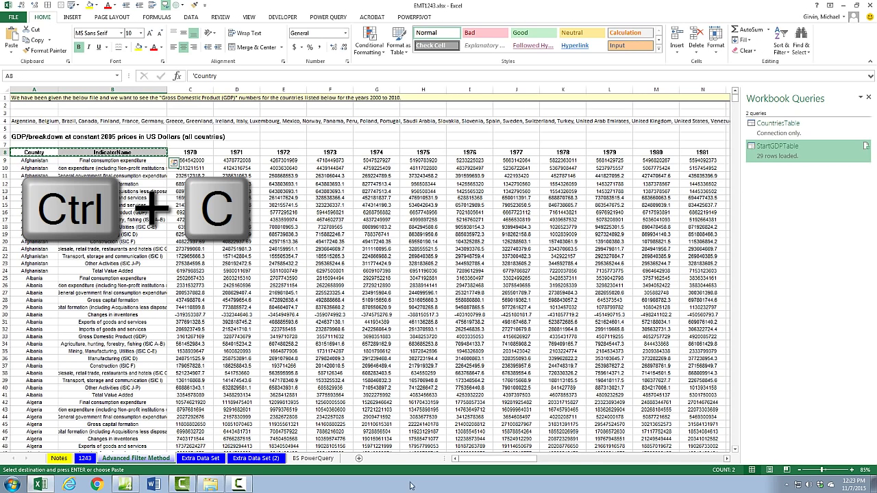
left_click_drag(510, 458, 721, 452)
left_click(726, 459)
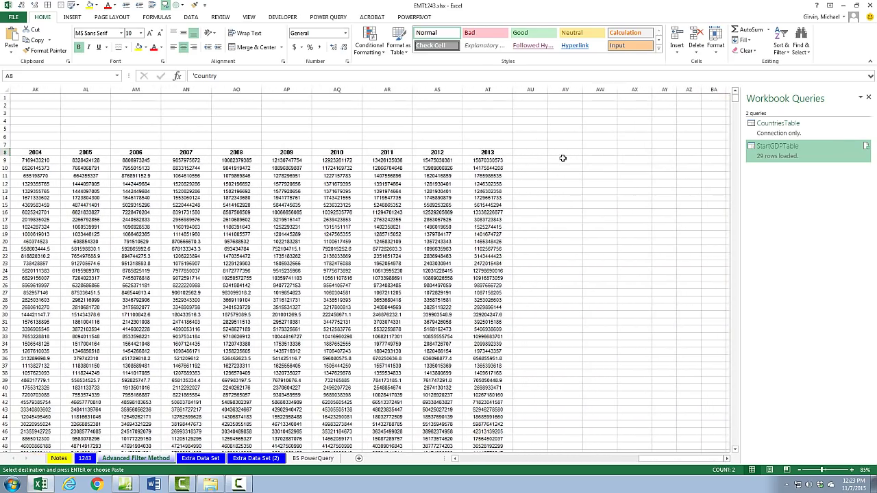
left_click(562, 153)
key("ctrl+v")
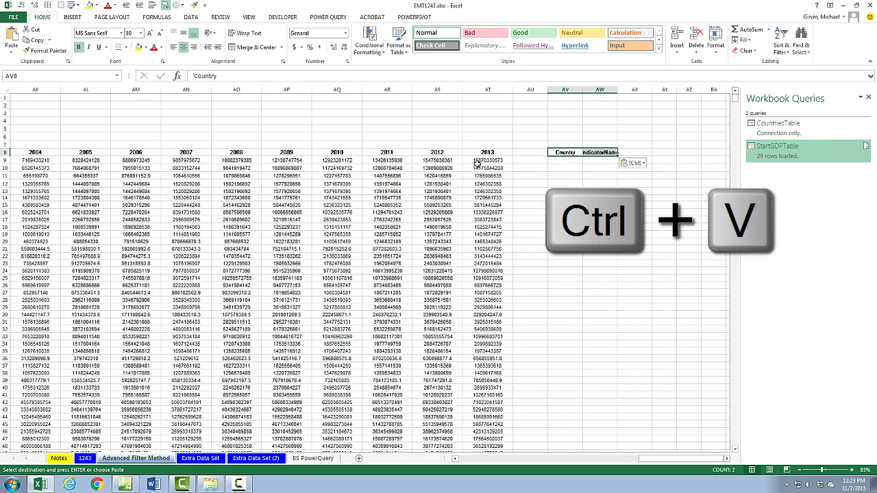
- Copy the 2000–2010 year headers to AX8 and autofit column AW
left_click_drag(335, 152, 44, 153)
key("ctrl+c")
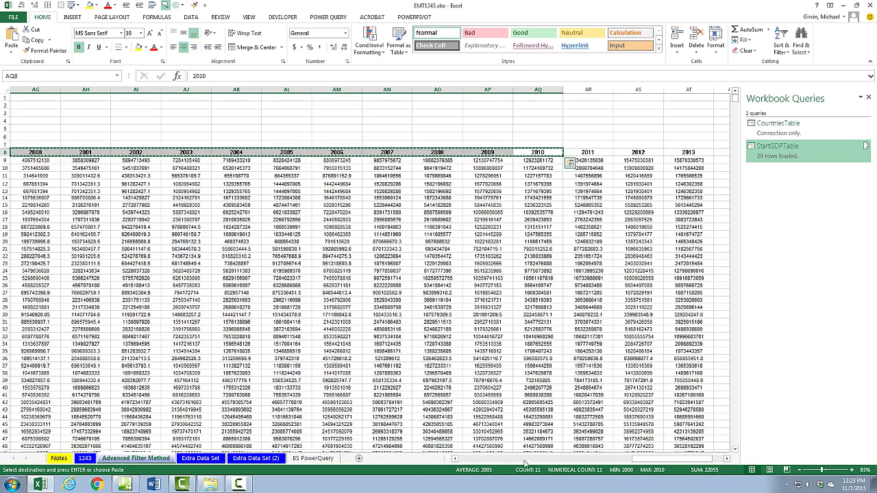
scroll(649, 255, "right", 5)
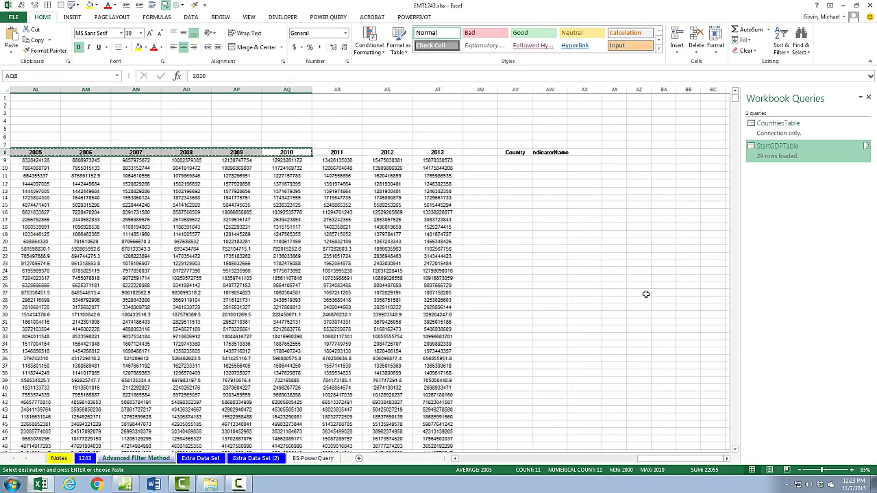
left_click(584, 151)
key("ctrl+v")
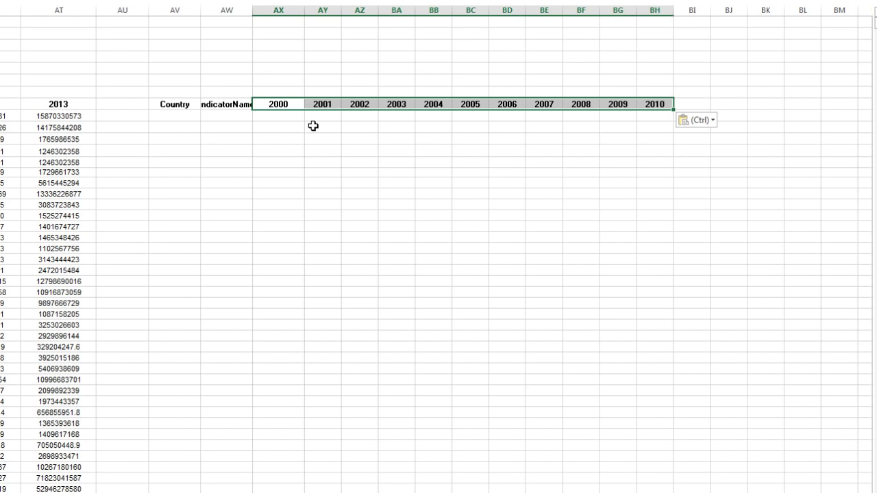
double_click(254, 10)
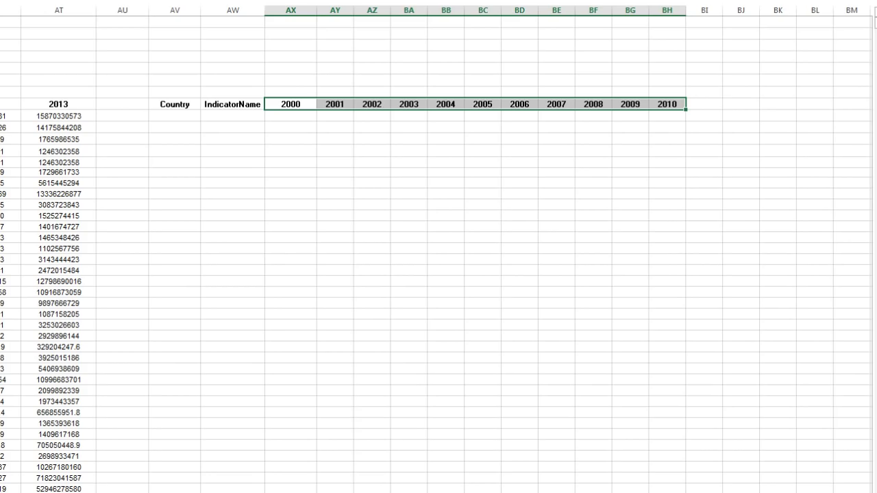
scroll(51, 118, "left", 15)
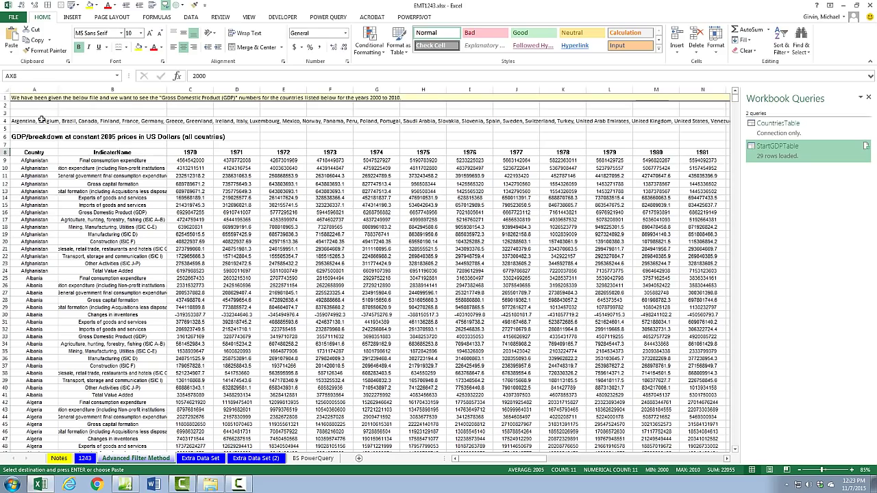
left_click(42, 120)
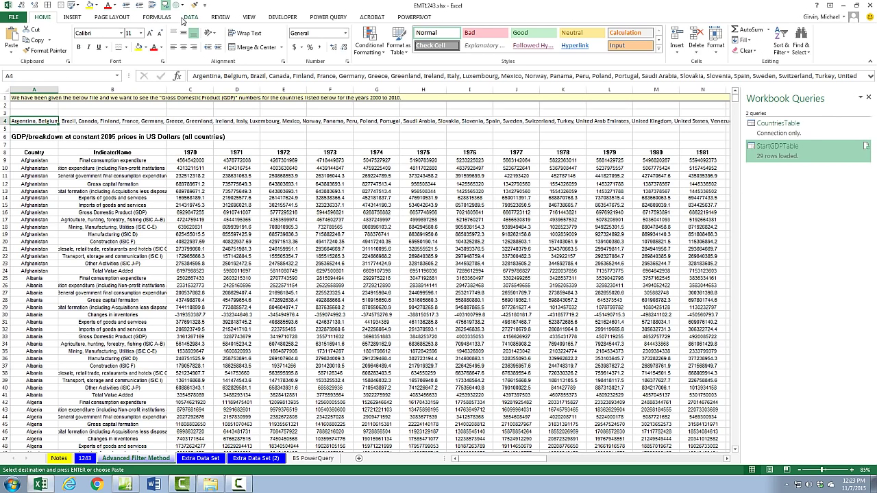
- Run Text to Columns on A4 as Delimited, splitting on commas only with Space left unticked
left_click(190, 17)
key("Escape")
key("alt")
key("a")
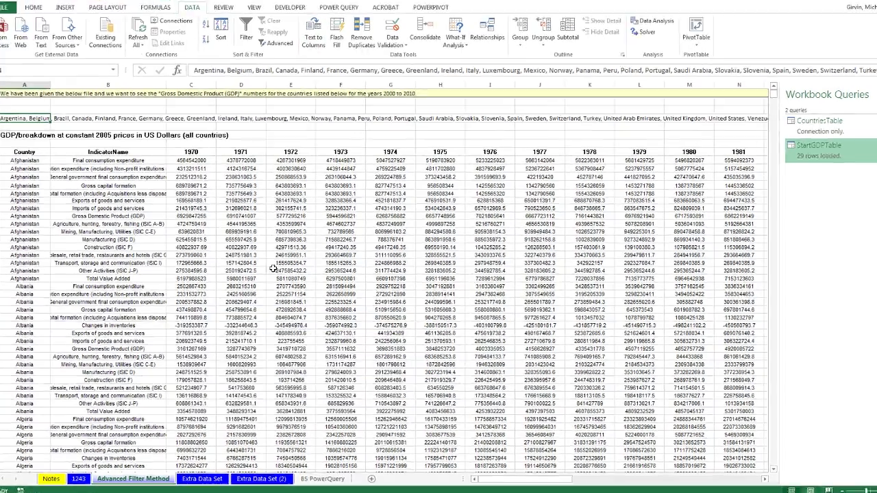
key("e")
left_click(199, 156)
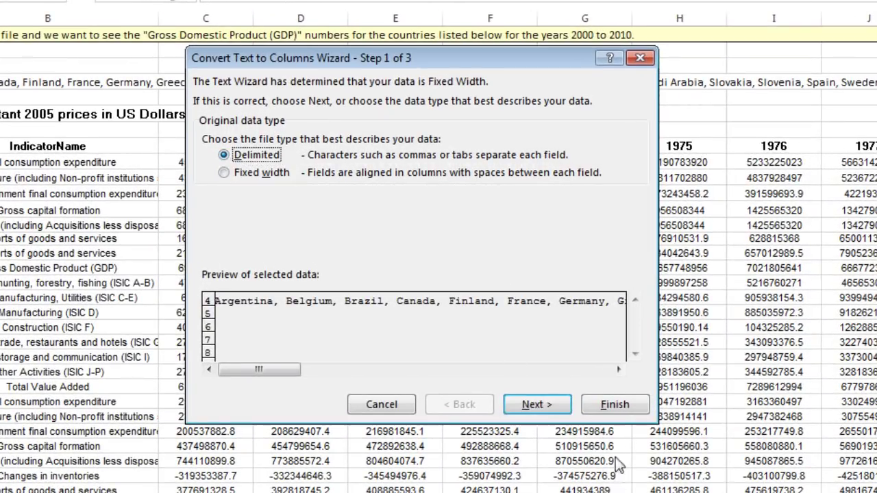
left_click(536, 405)
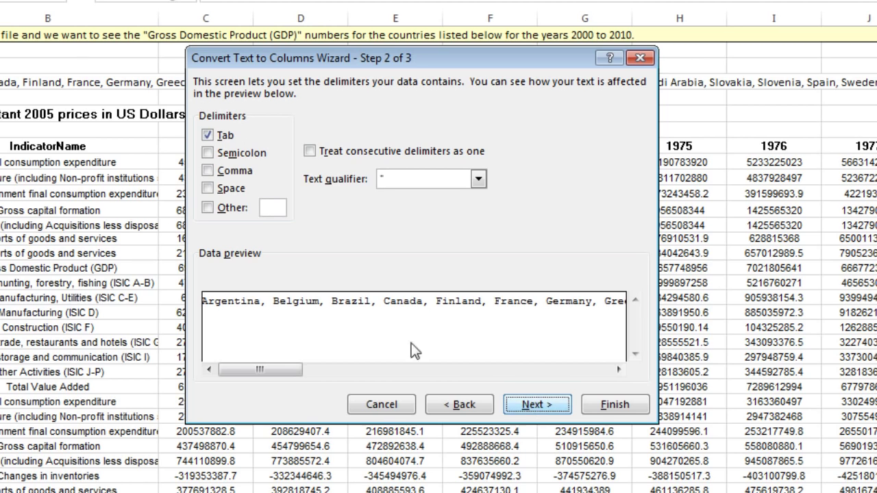
left_click(213, 175)
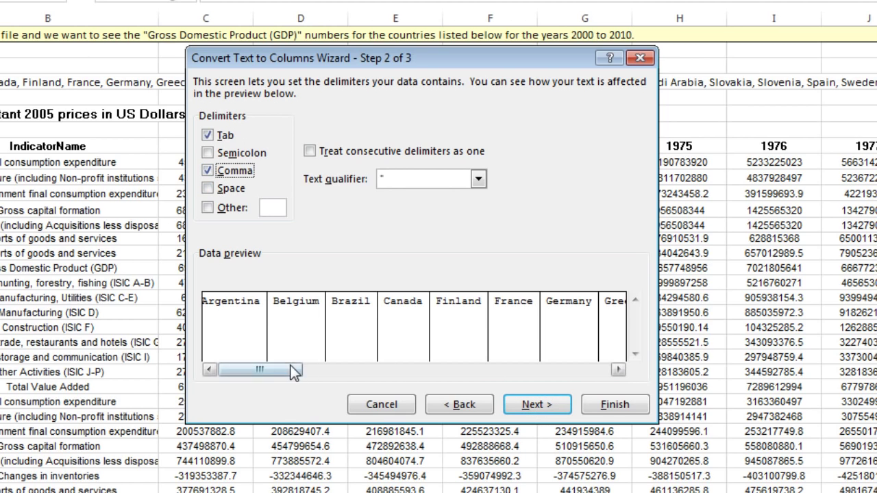
left_click_drag(289, 370, 624, 371)
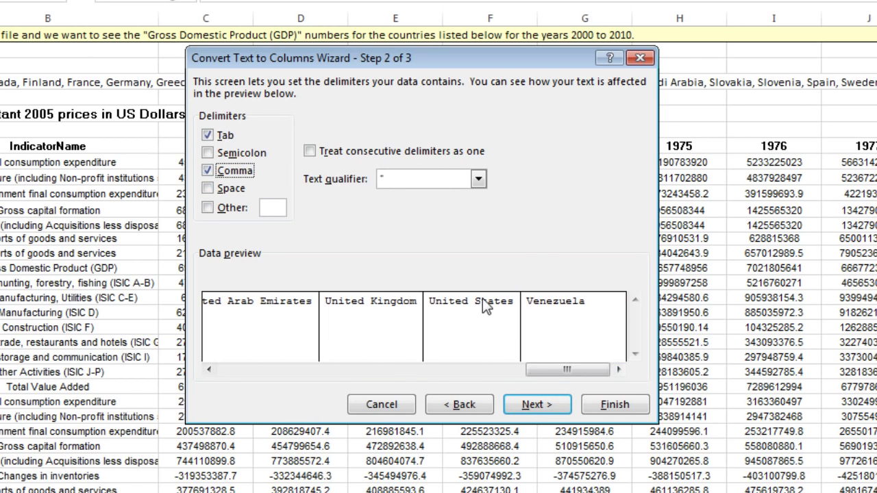
left_click(209, 189)
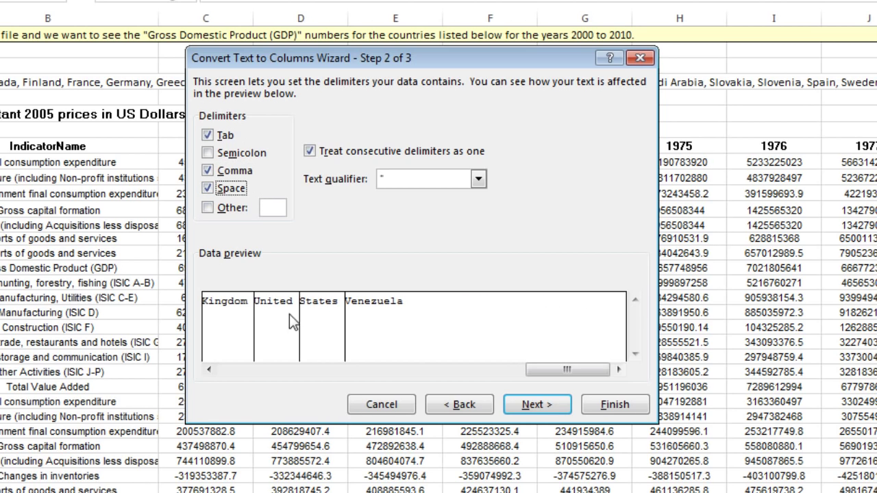
left_click(209, 188)
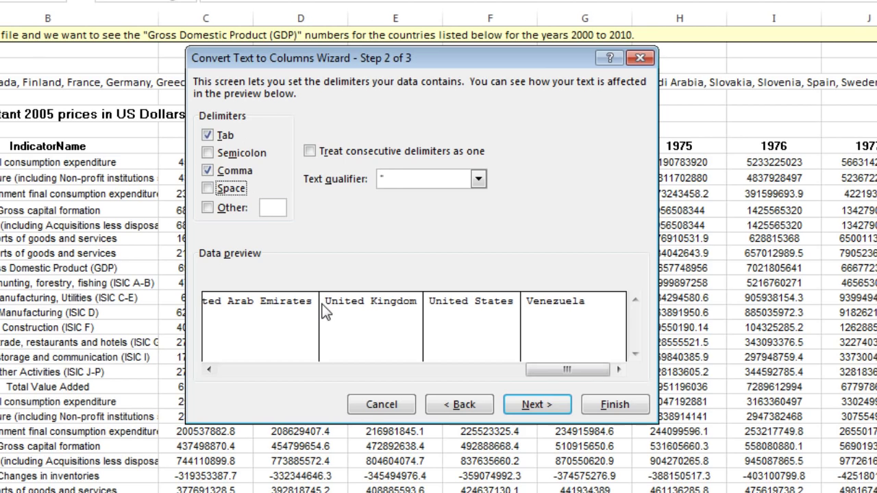
left_click(548, 406)
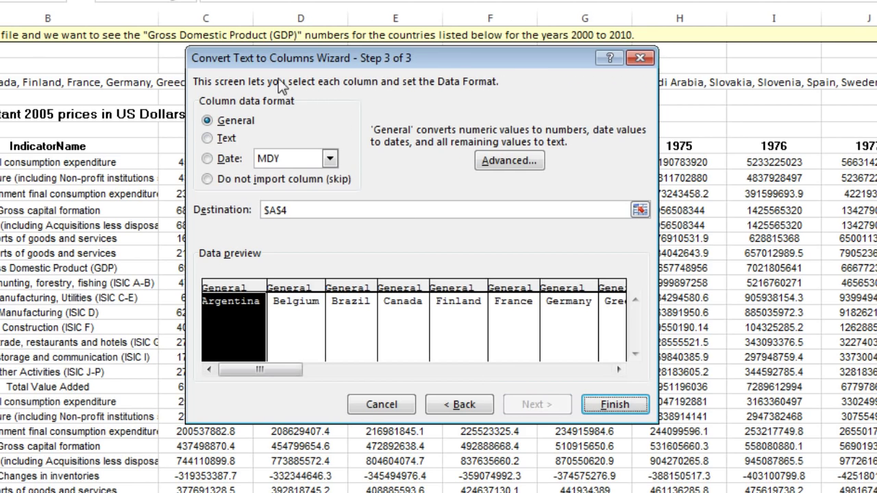
- Finish the split, copy the country row and paste it transposed down the Country column
left_click(614, 404)
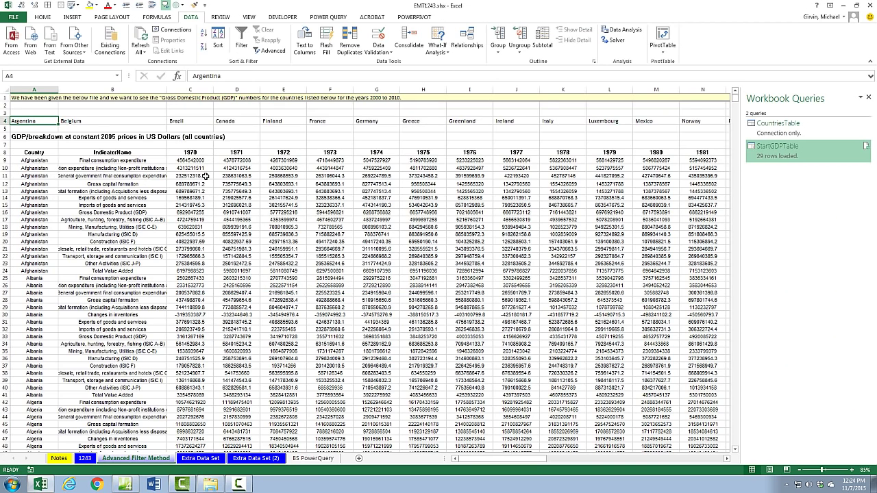
key("ctrl+shift+Right")
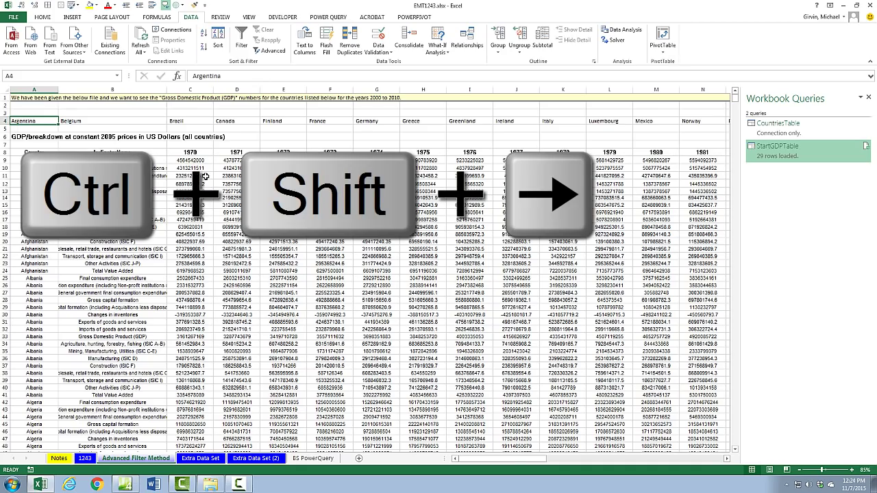
key("ctrl+c")
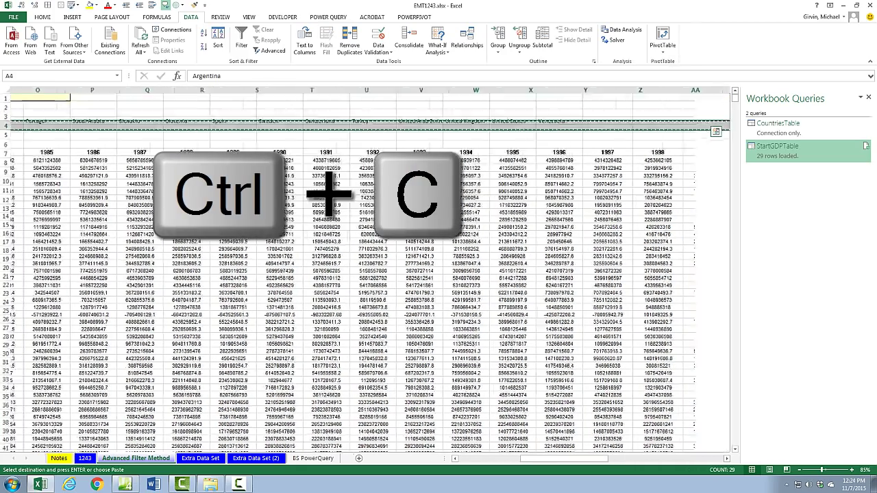
scroll(495, 195, "right", 10)
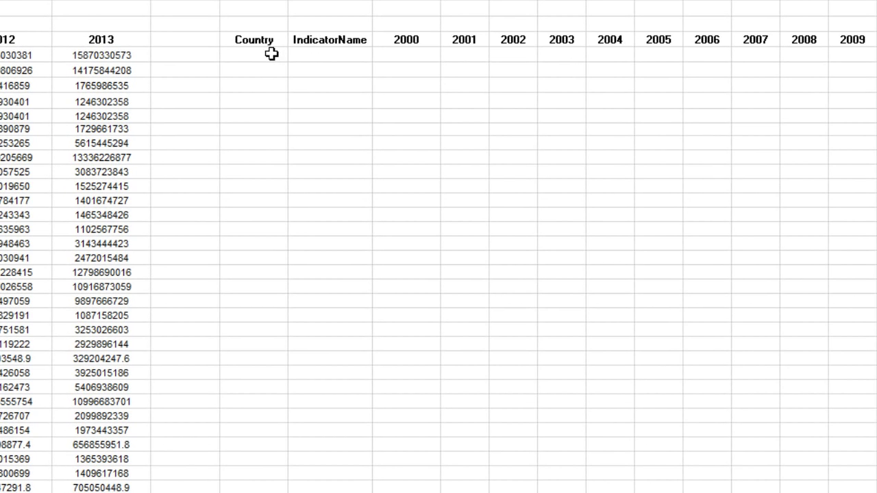
left_click(333, 117)
right_click(270, 56)
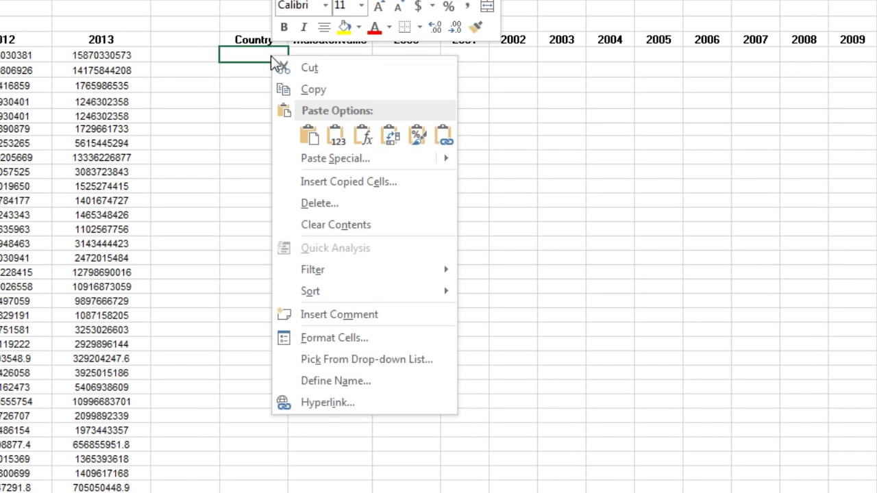
left_click(395, 134)
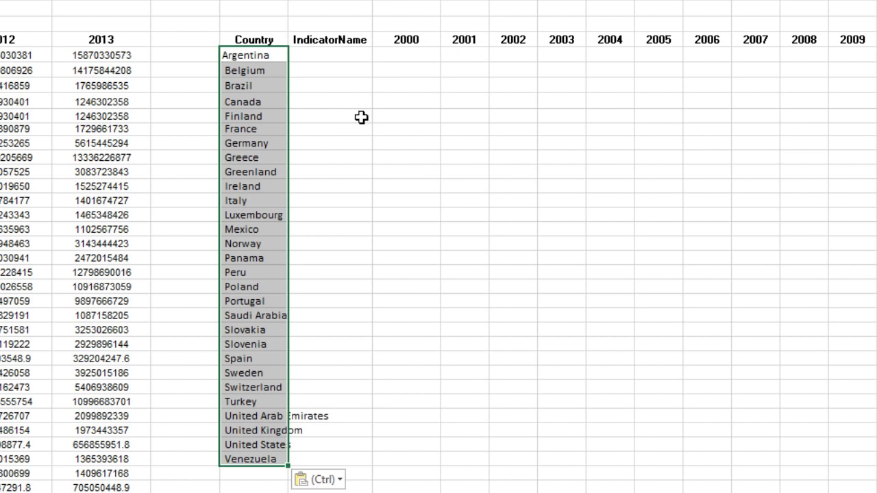
- Trim the country names with =TRIM, filled down, and paste them back onto Country as values
left_click(339, 55)
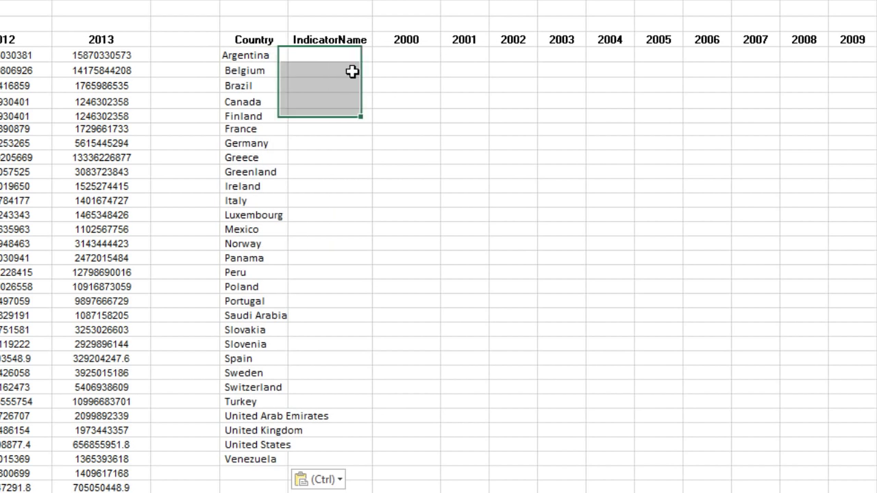
type("=trim")
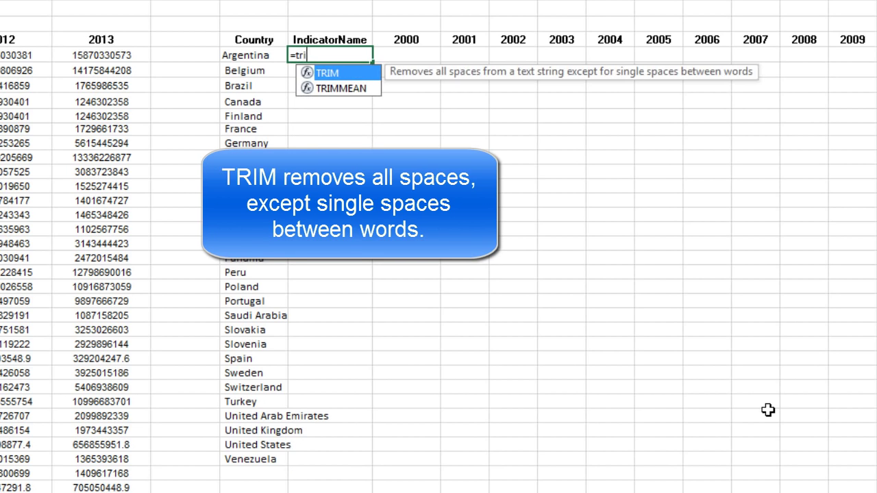
key("Tab")
key("Left")
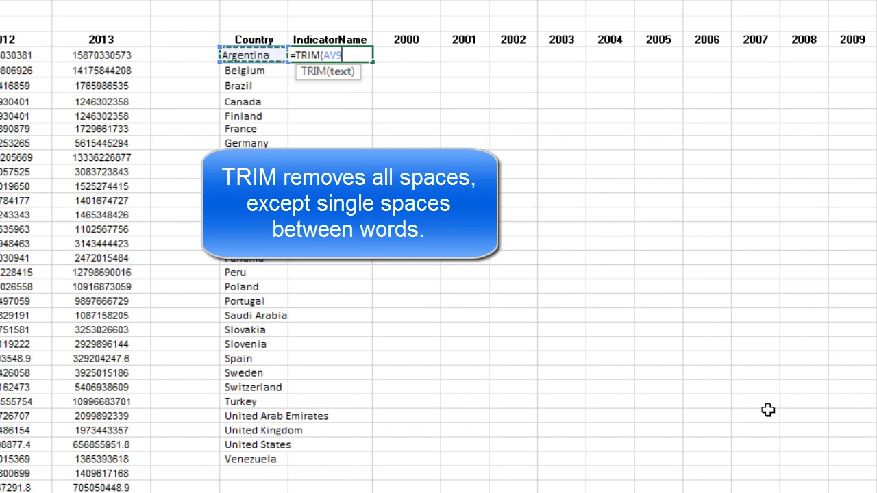
key("ctrl+Return")
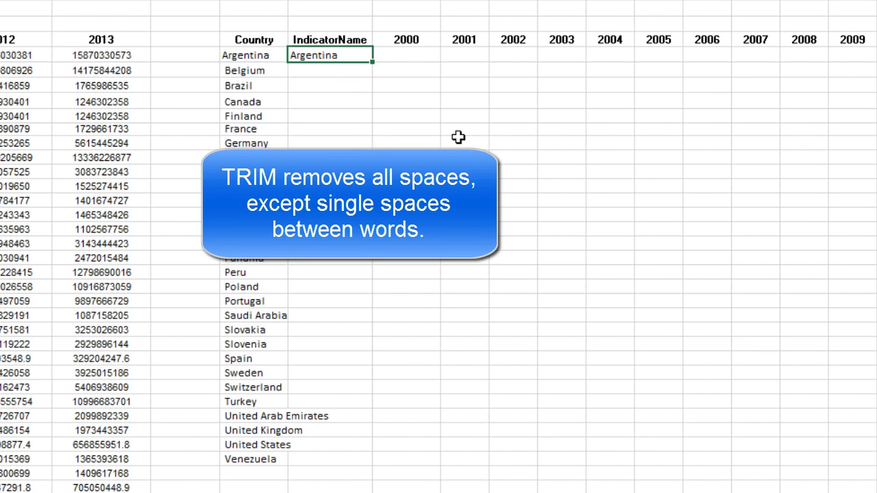
double_click(375, 64)
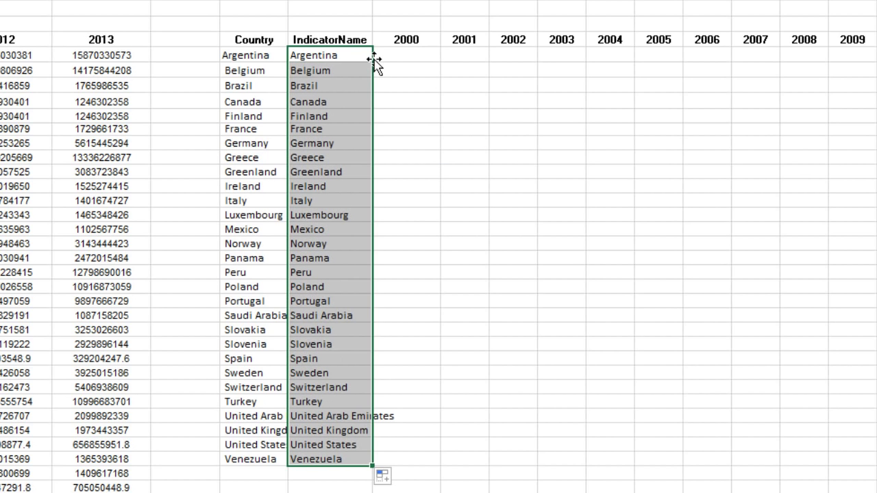
left_click_drag(375, 63, 266, 58)
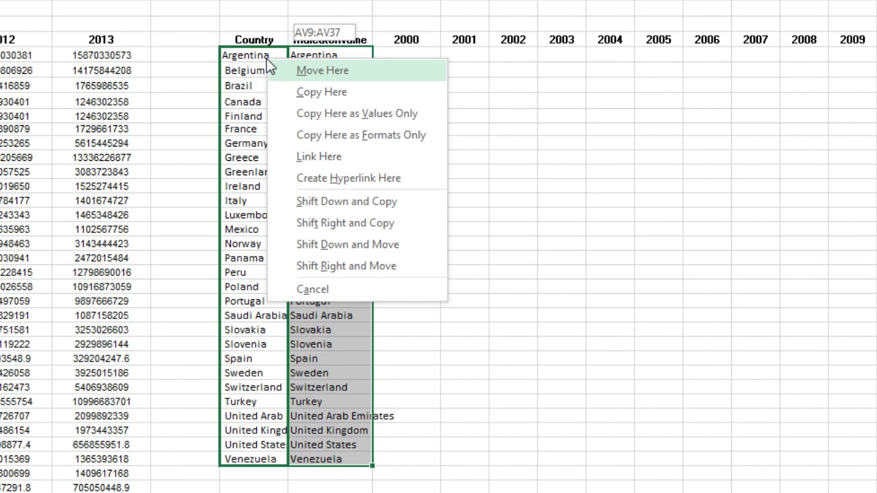
left_click(336, 114)
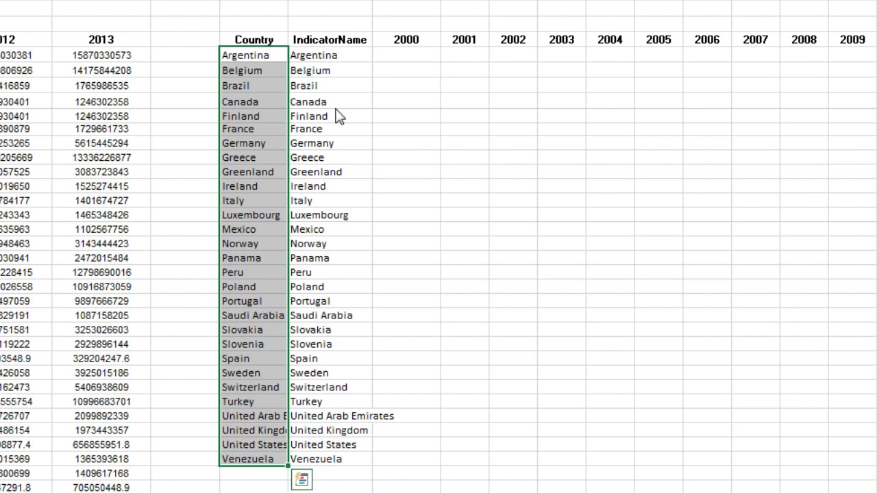
key("ctrl+Home")
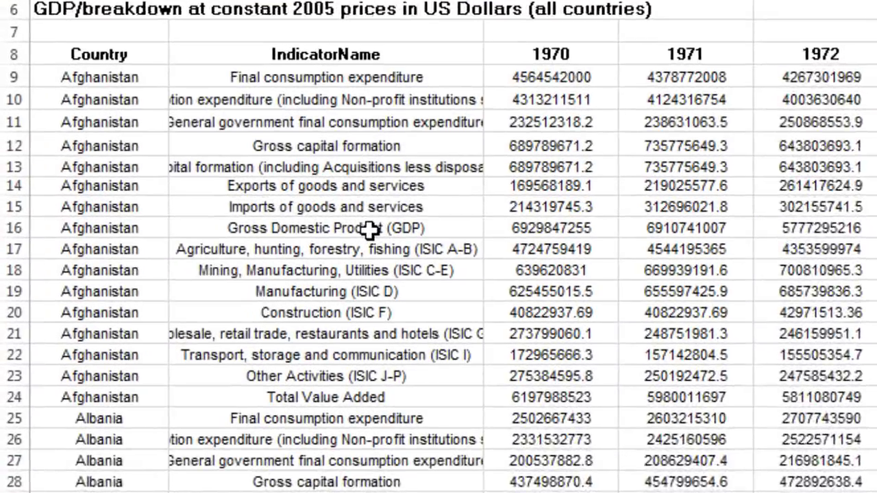
- Paste 'Gross Domestic Product (GDP)' from B16 into the IndicatorName cells beside all 29 countries
left_click(122, 212)
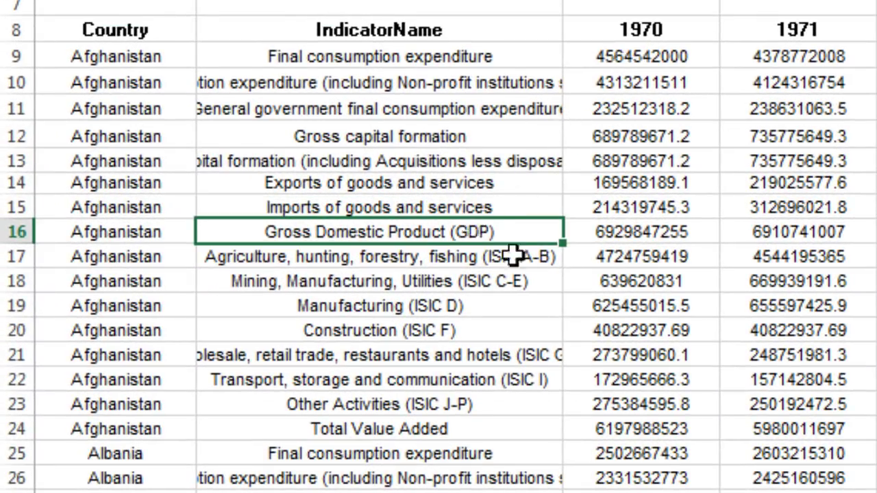
key("ctrl+c")
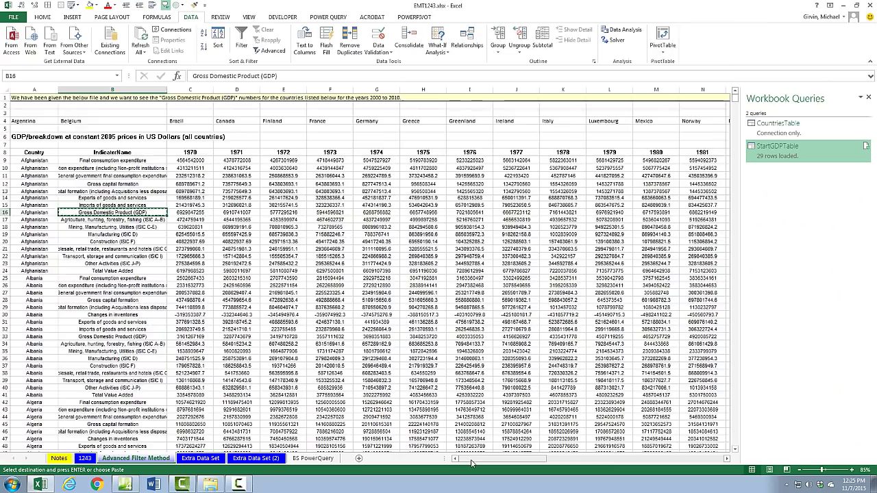
left_click_drag(471, 462, 679, 455)
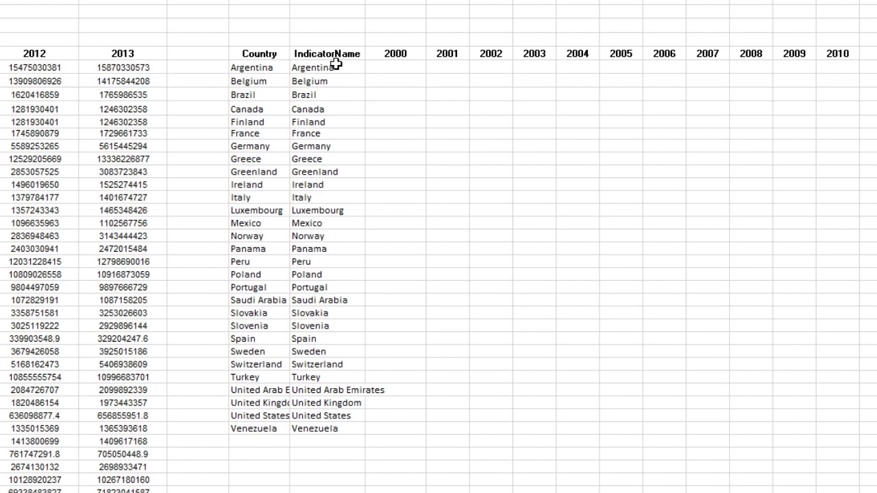
left_click_drag(339, 70, 345, 431)
key("ctrl+v")
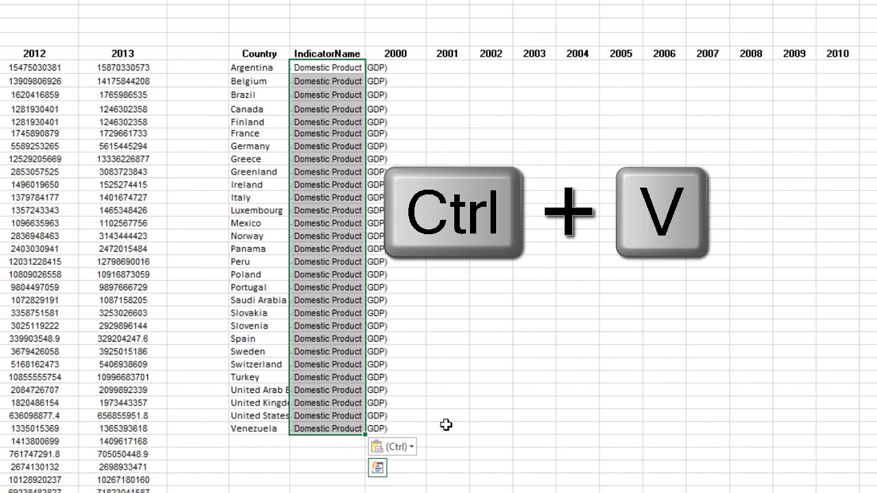
- Clear the formatting from the pasted GDP labels with Alt E A F
key("alt+h")
key("o")
key("i")
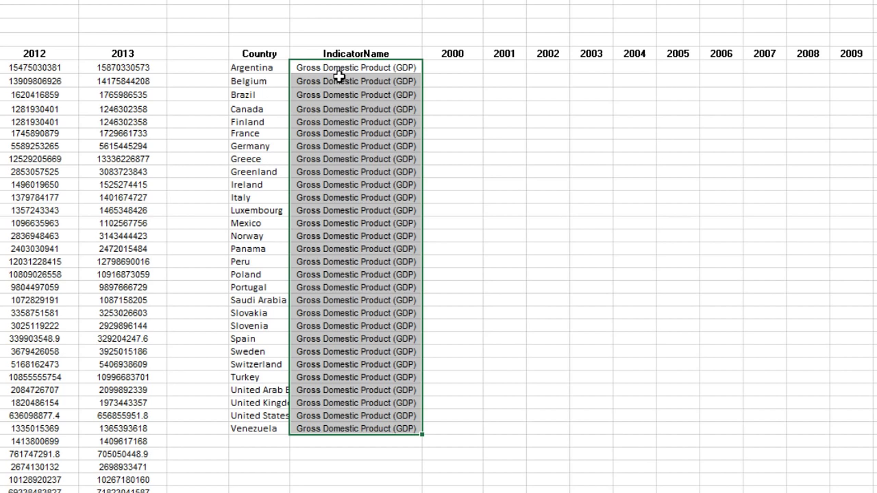
key("alt+e")
key("a")
key("f")
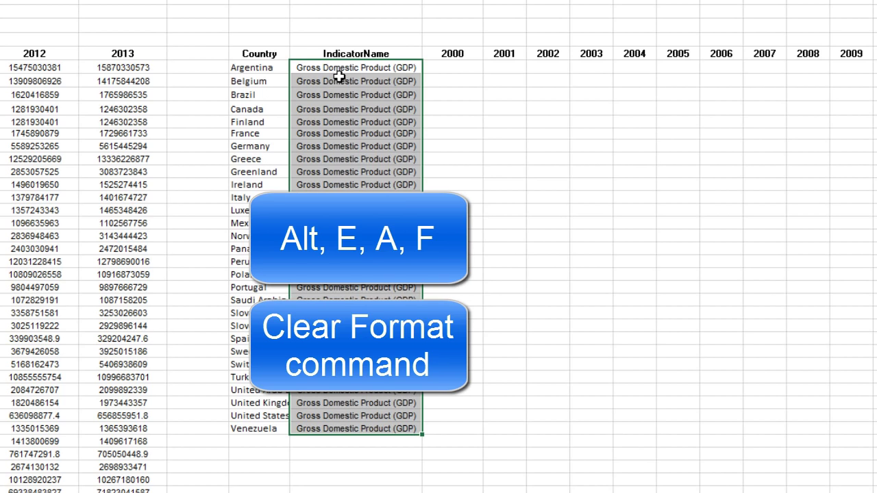
key("alt+e")
key("a")
key("f")
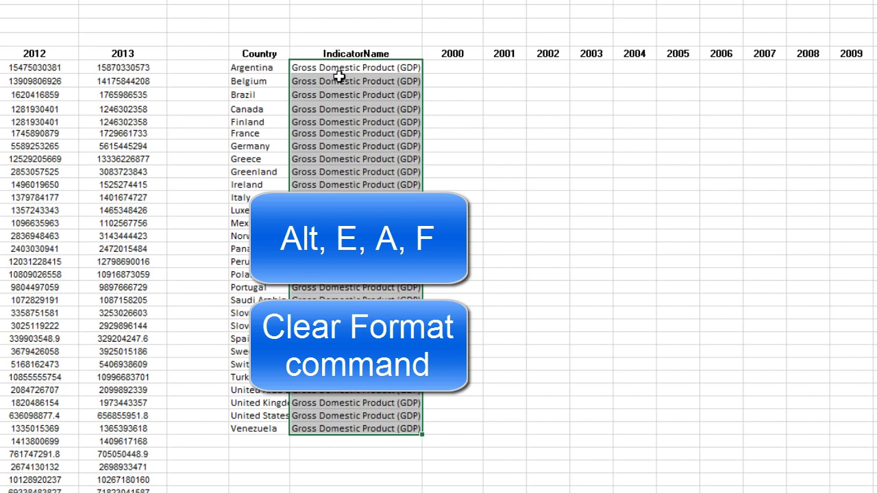
- Autofit the IndicatorName column and widen the Country column slightly
key("alt+o")
key("c")
key("a")
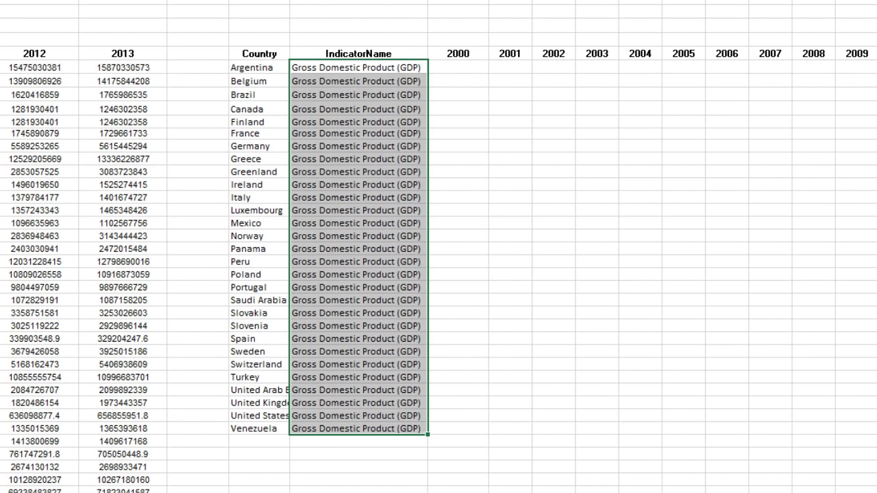
left_click_drag(290, 0, 297, 0)
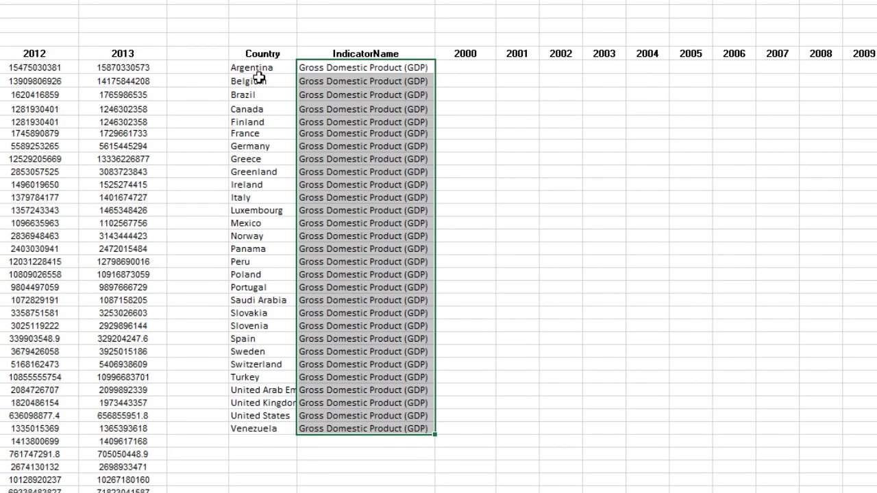
left_click(236, 67)
left_click(309, 66)
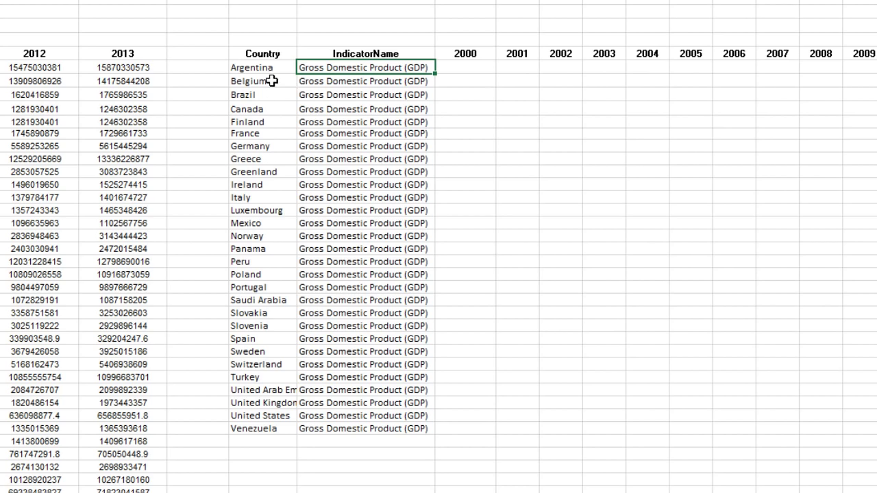
left_click(278, 80)
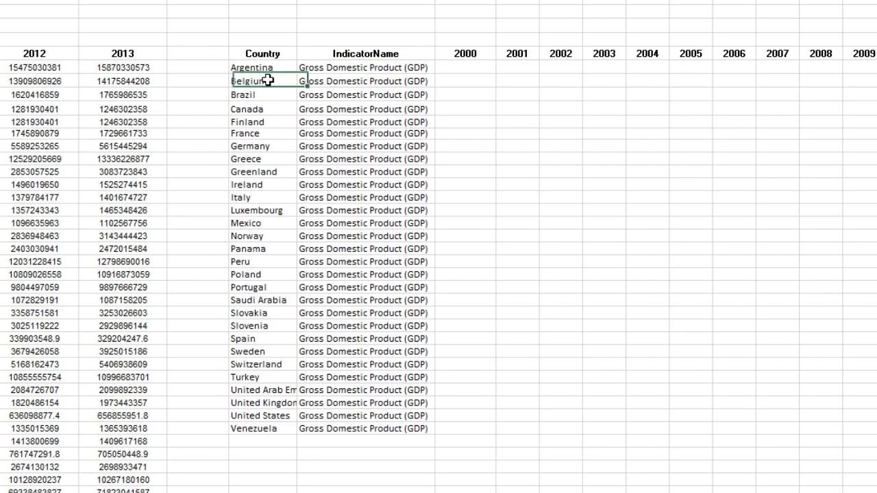
left_click(332, 81)
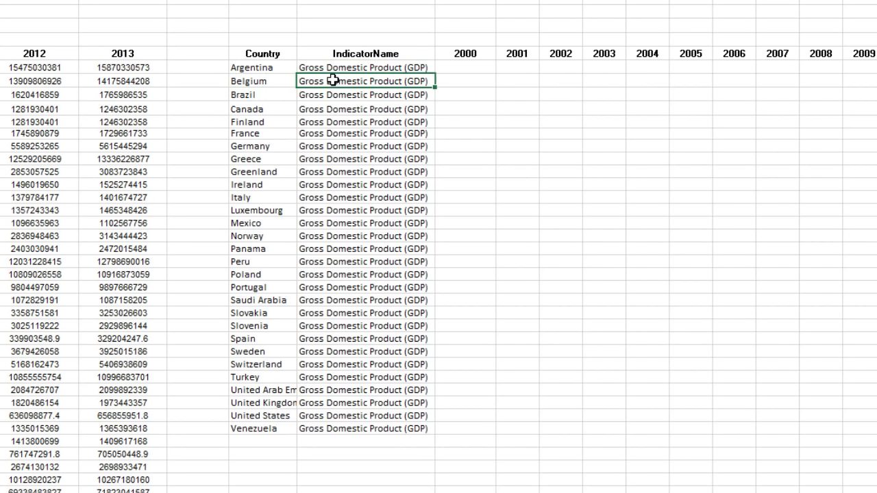
left_click(268, 95)
left_click(352, 95)
left_click(278, 108)
left_click_drag(254, 68, 321, 71)
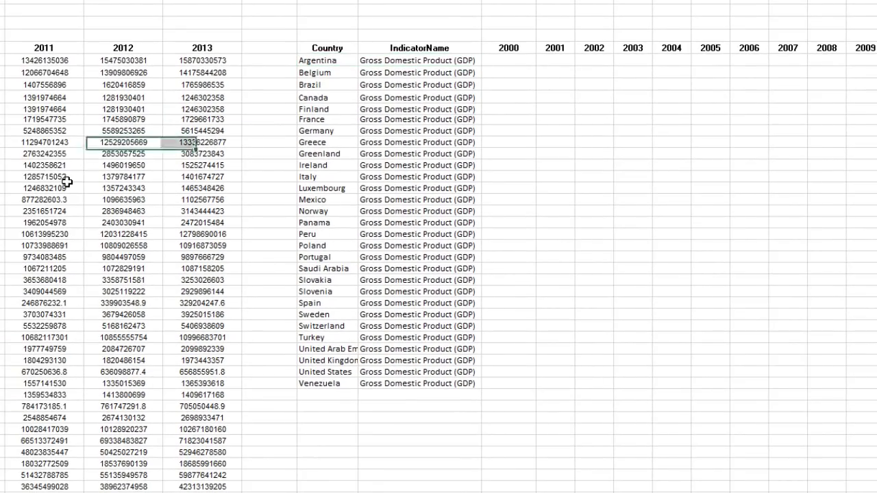
- Run Advanced Filter to another location with criteria AV8:AW37, copying results to AX8:BH8
left_click(66, 179)
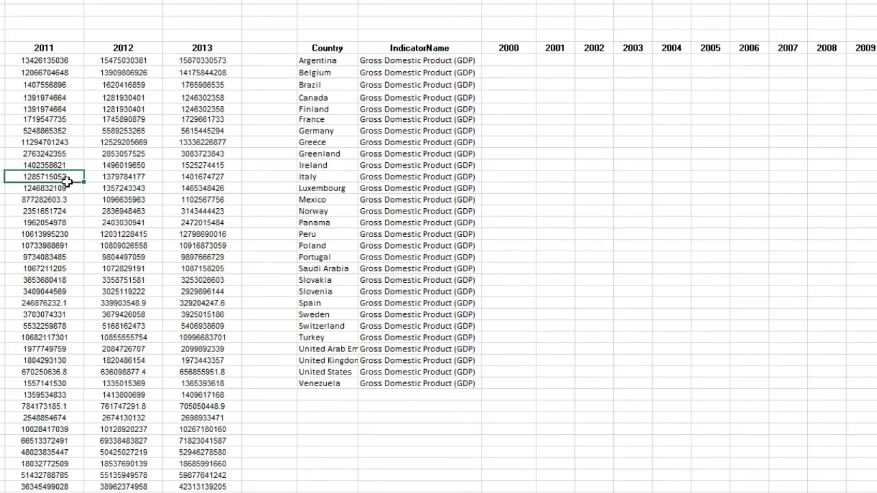
key("alt+a")
key("q")
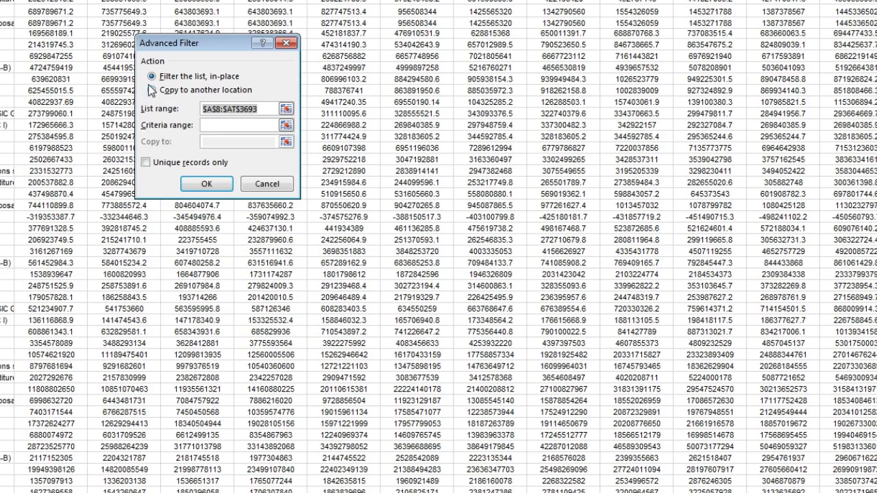
left_click(151, 90)
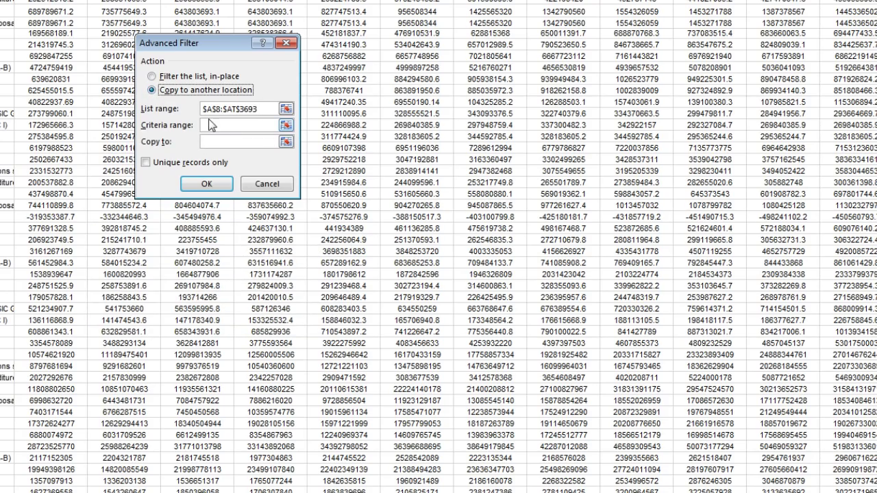
left_click(210, 125)
scroll(439, 247, "right", 15)
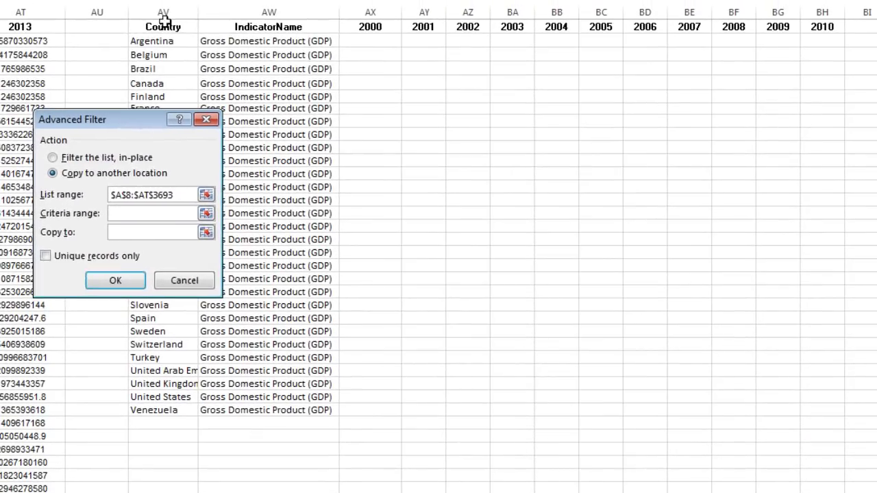
left_click_drag(165, 22, 308, 409)
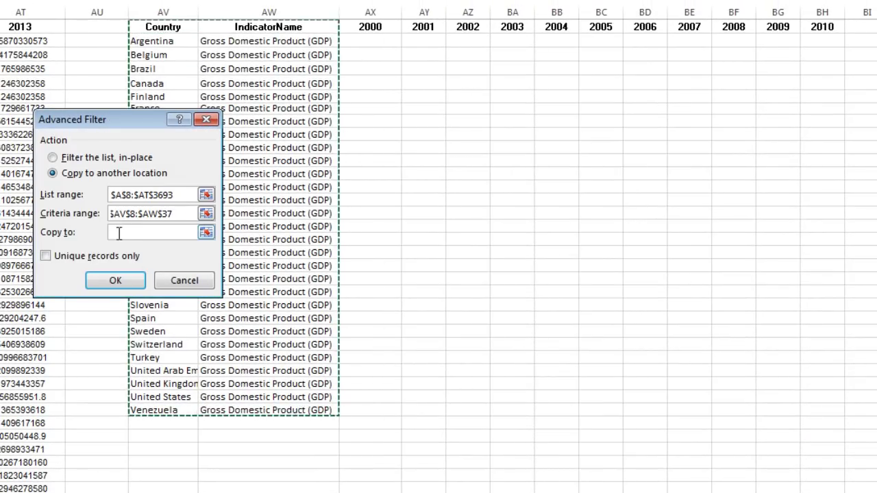
left_click(122, 234)
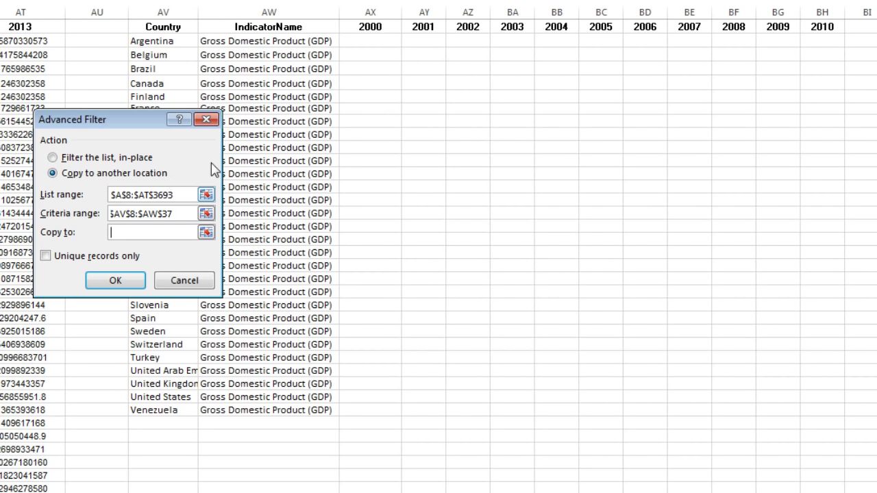
left_click_drag(376, 26, 822, 71)
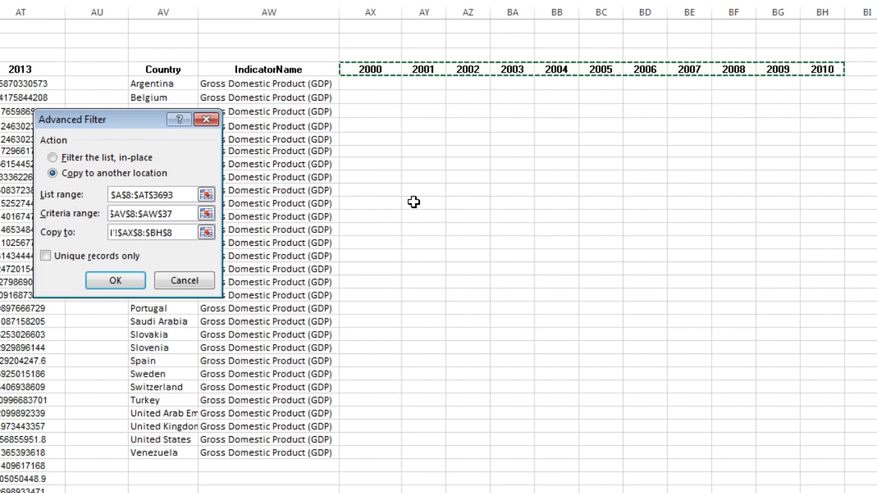
left_click(143, 285)
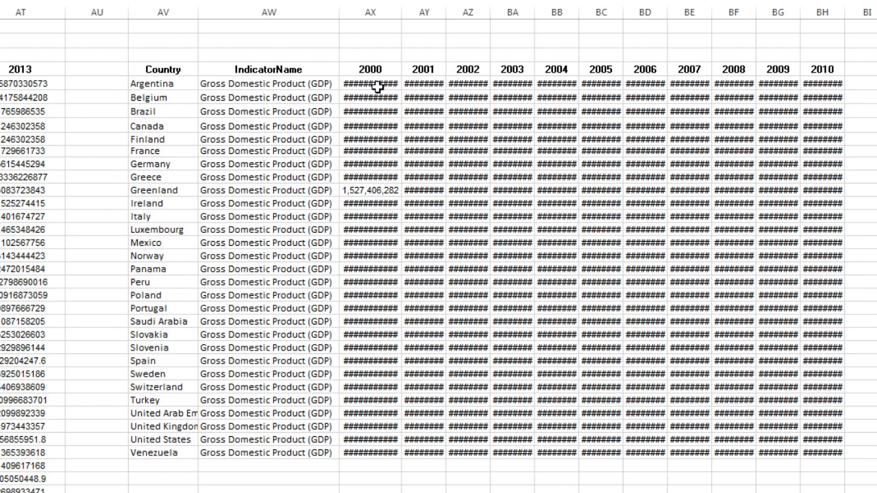
- Autofit the 2000–2010 year columns so the full GDP figures show
left_click_drag(376, 84, 808, 449)
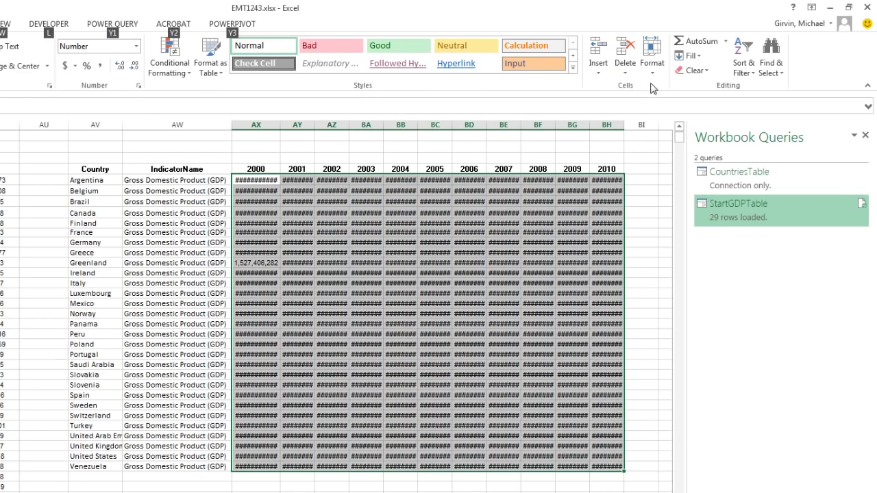
left_click(653, 71)
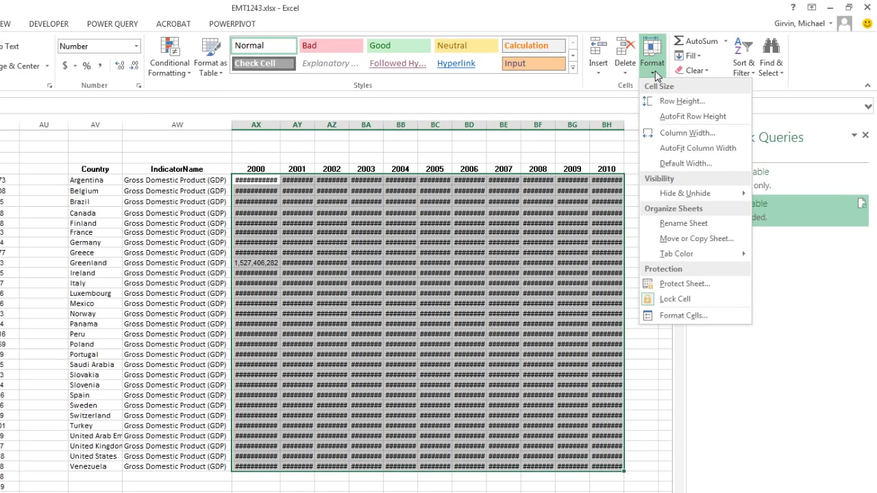
left_click(679, 150)
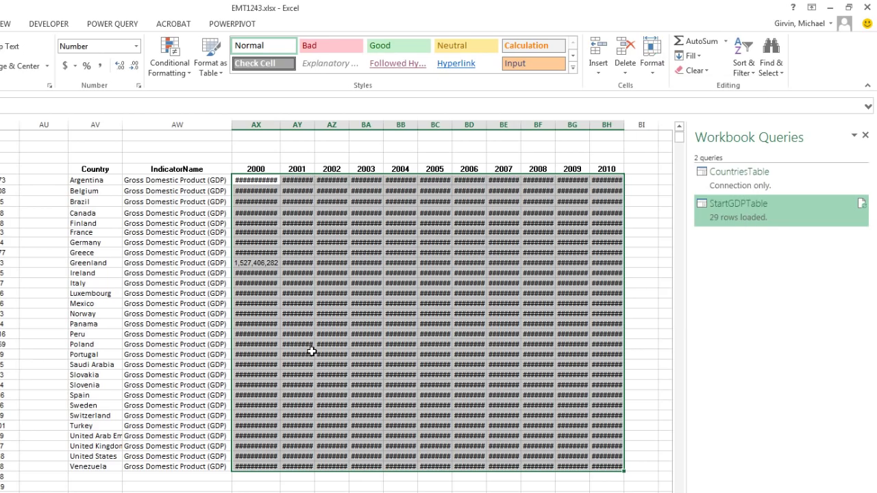
key("alt+h")
key("o")
key("i")
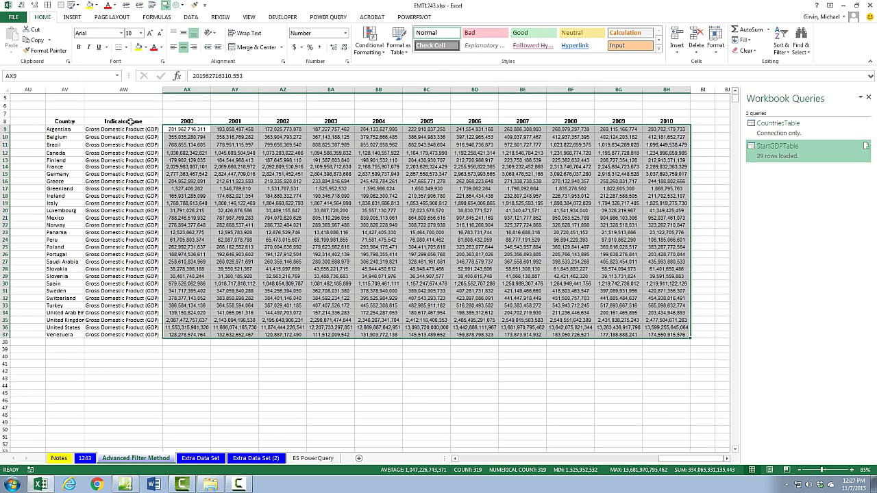
- Delete the IndicatorName cells down to Venezuela, shifting the year values left
left_click_drag(197, 170, 199, 455)
left_click_drag(139, 327, 139, 335)
right_click(144, 224)
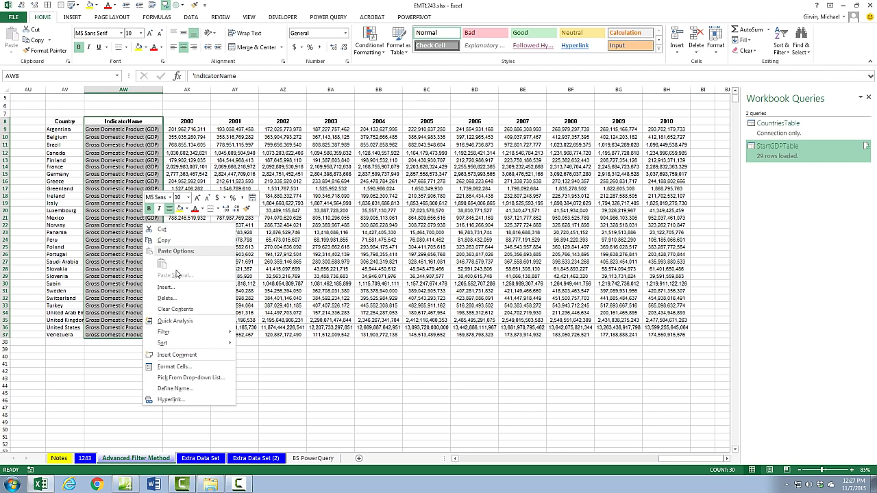
left_click(165, 298)
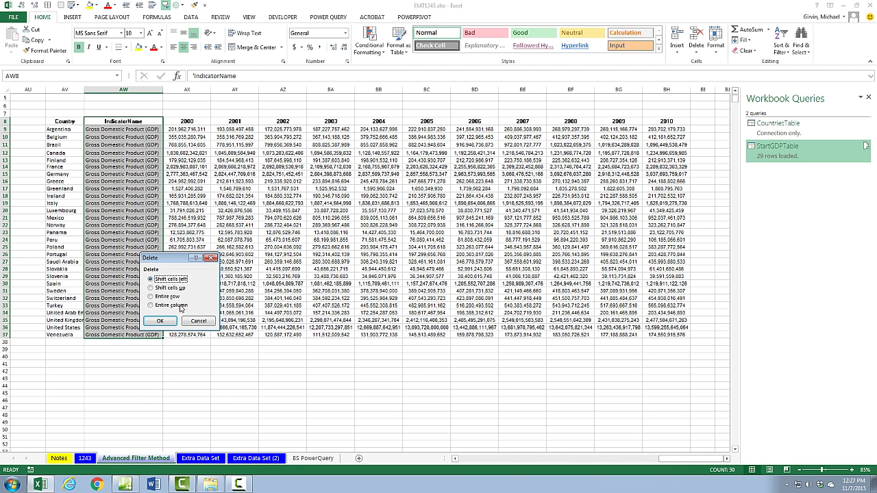
left_click(167, 323)
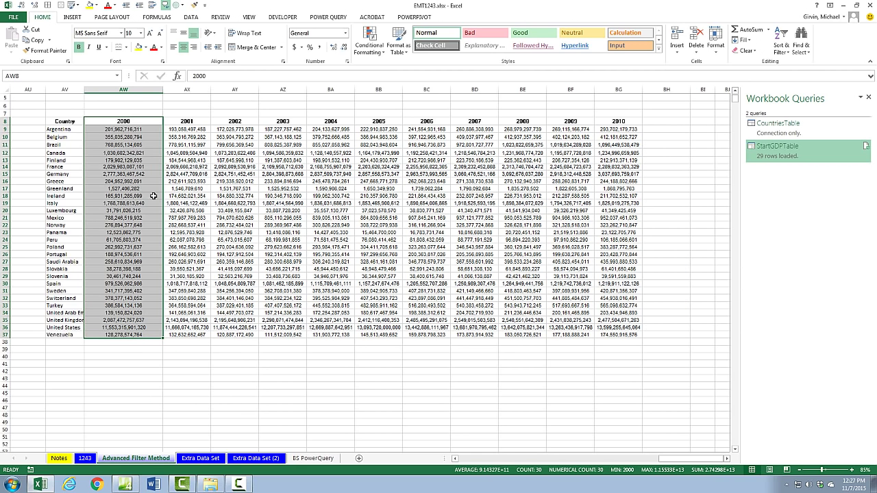
left_click_drag(124, 128, 606, 331)
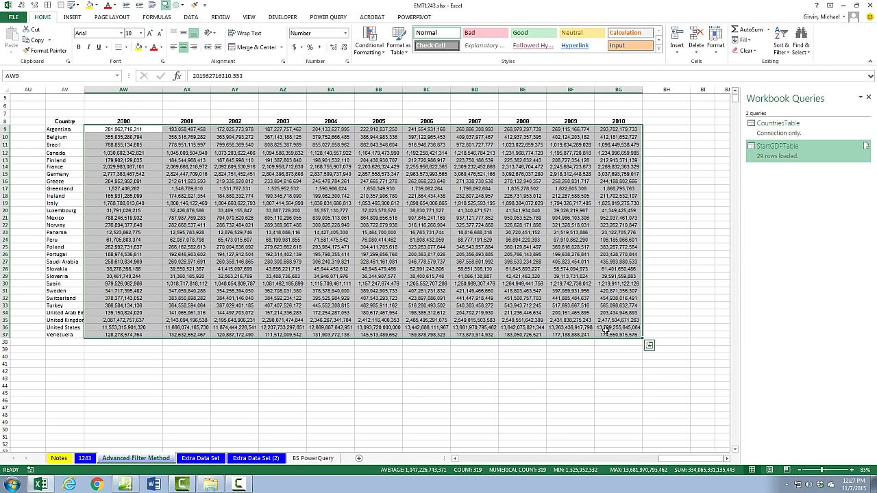
- Clear the values' formats, apply custom format #,###,, for millions, and autofit columns AW–BG
key("alt+e")
key("f")
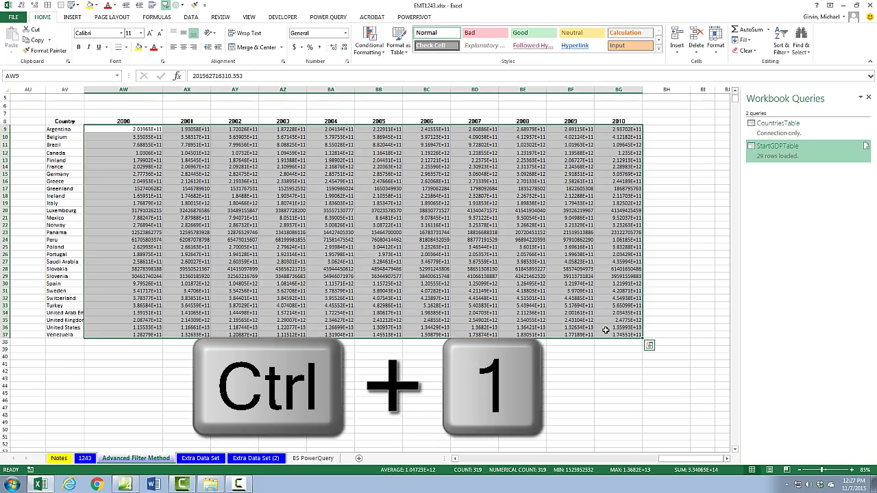
key("ctrl+1")
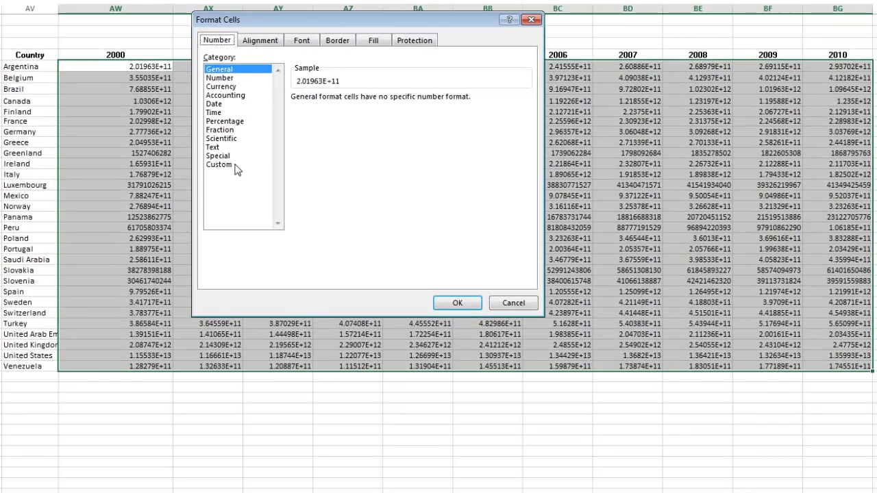
left_click(221, 166)
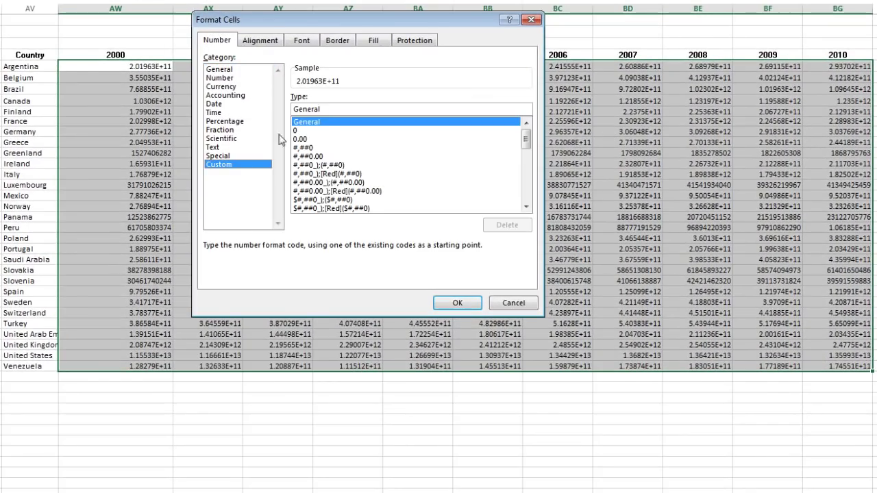
left_click_drag(337, 108, 269, 107)
type("#")
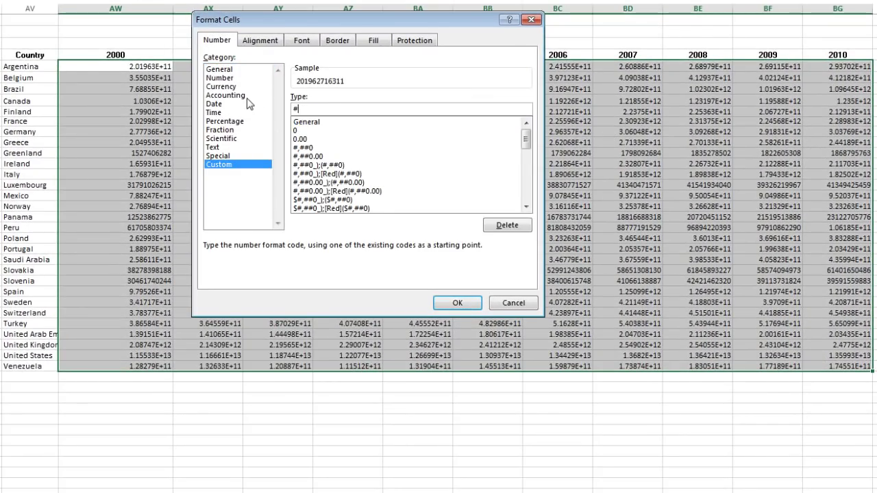
type(",###,,")
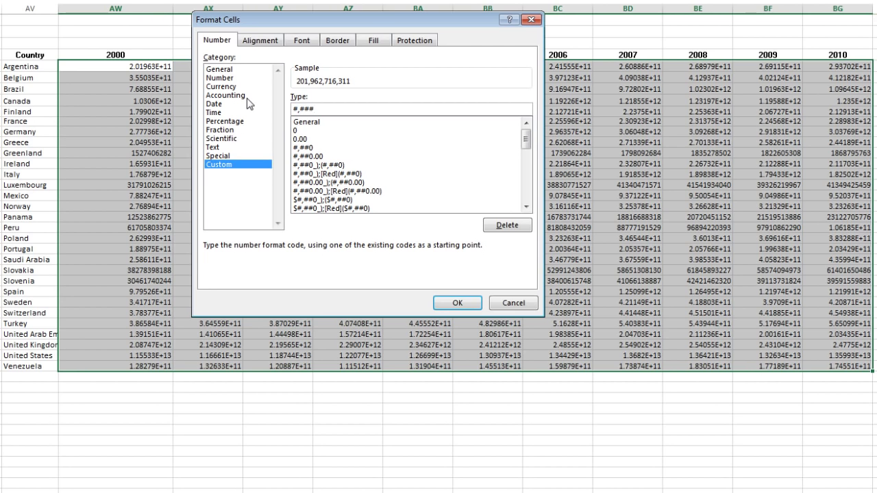
left_click(471, 303)
left_click_drag(142, 6, 862, 10)
double_click(865, 10)
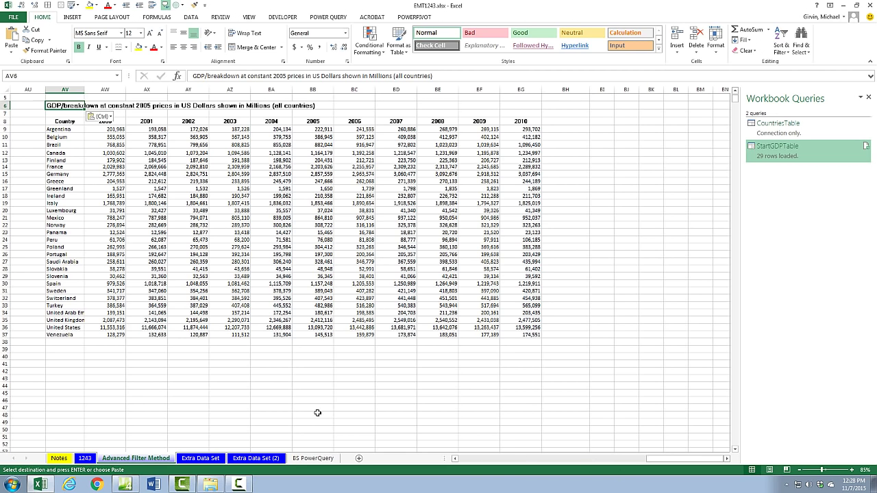
left_click(312, 458)
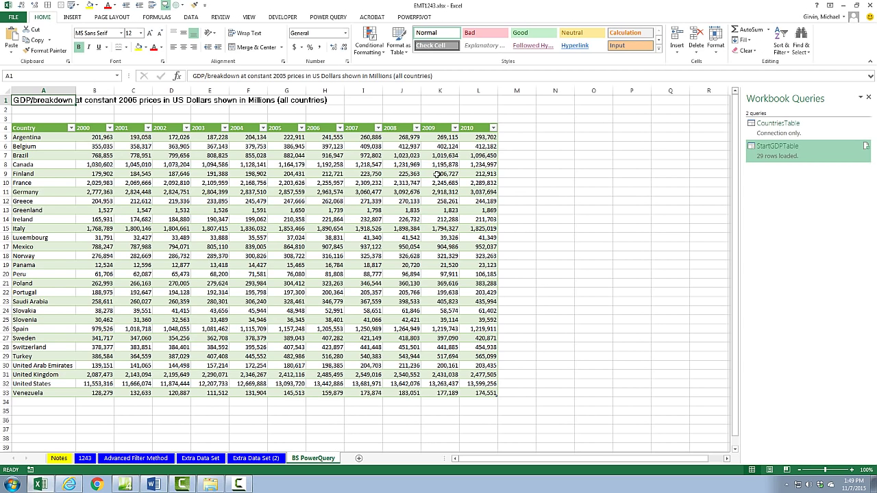
left_click(157, 459)
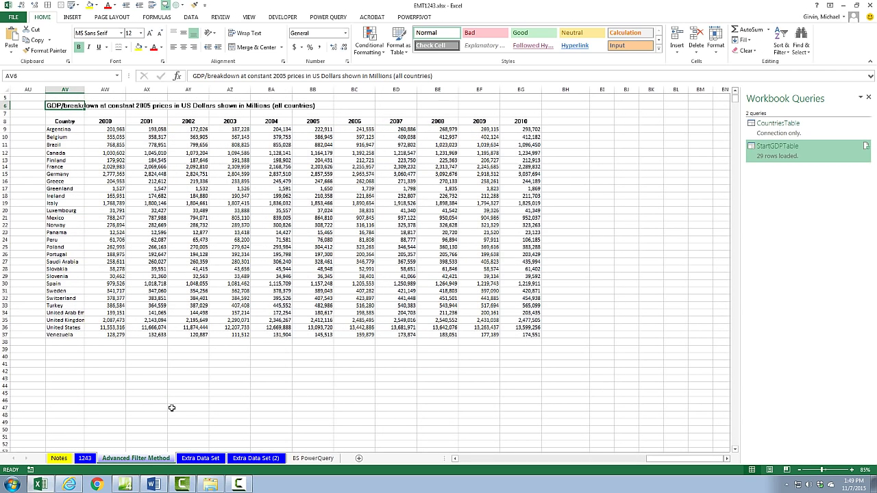